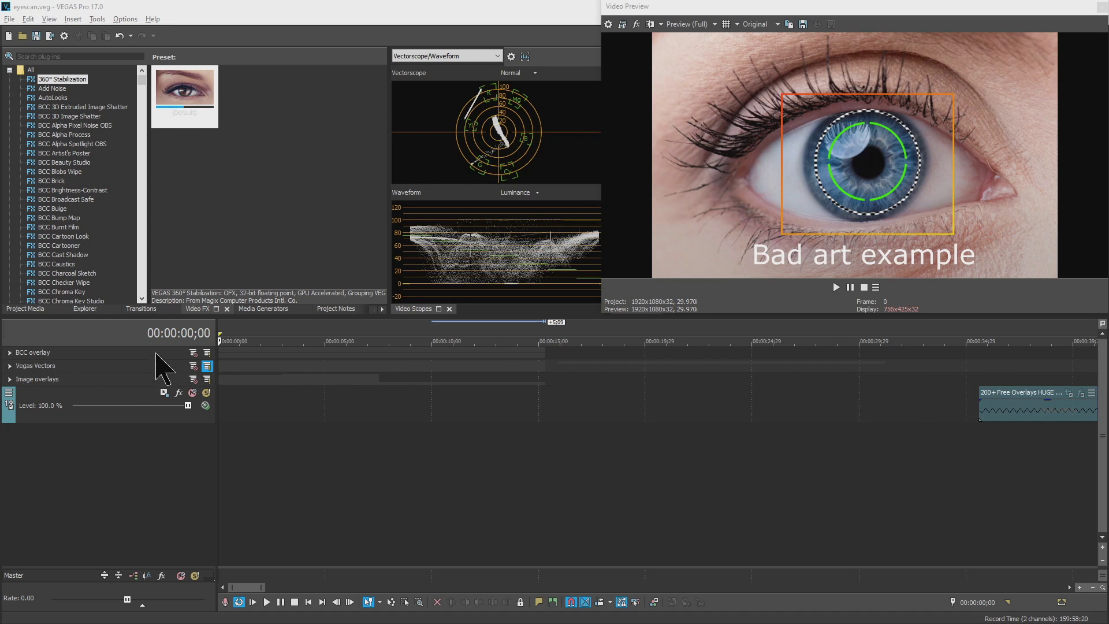
# Solo the BCC overlay track group and play back the finished eye-scan overlay from the start.
pyautogui.click(207, 352)
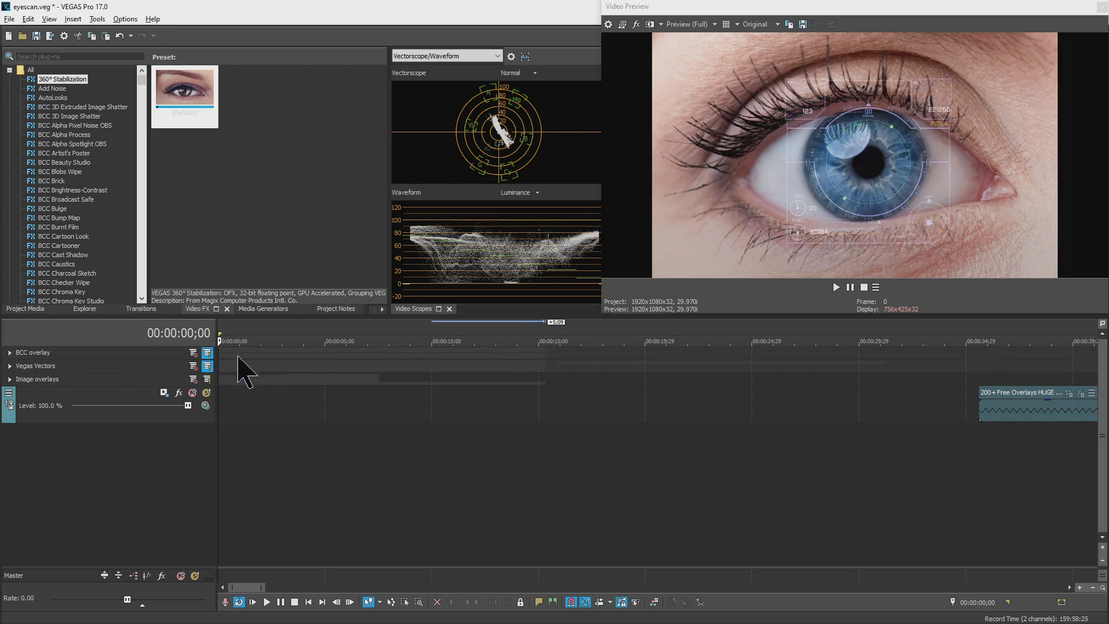
pyautogui.press('space')
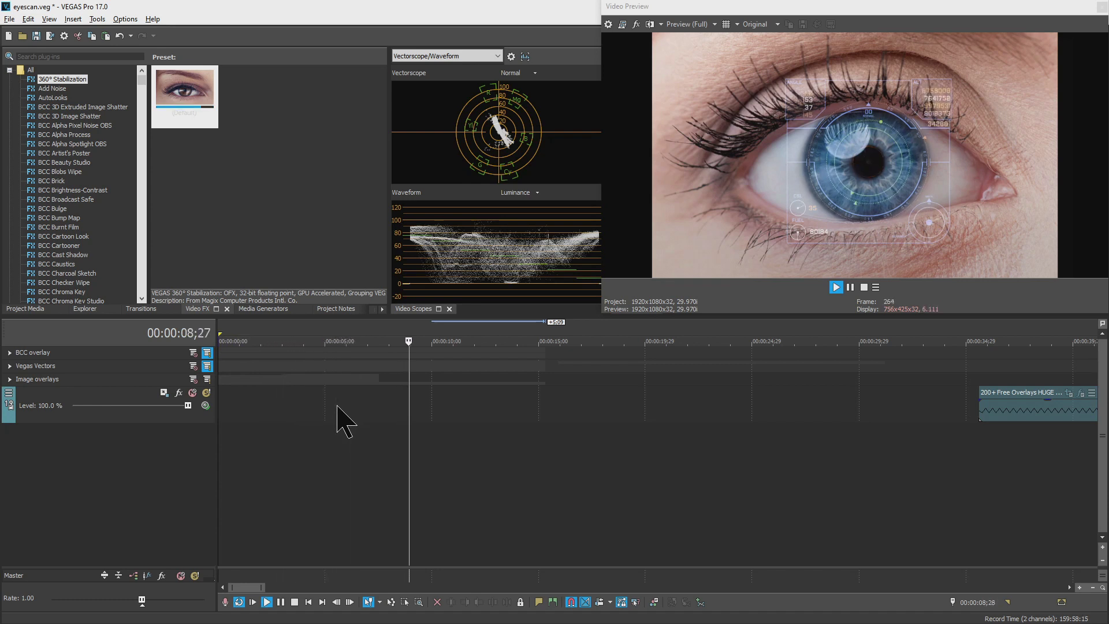
pyautogui.press('space')
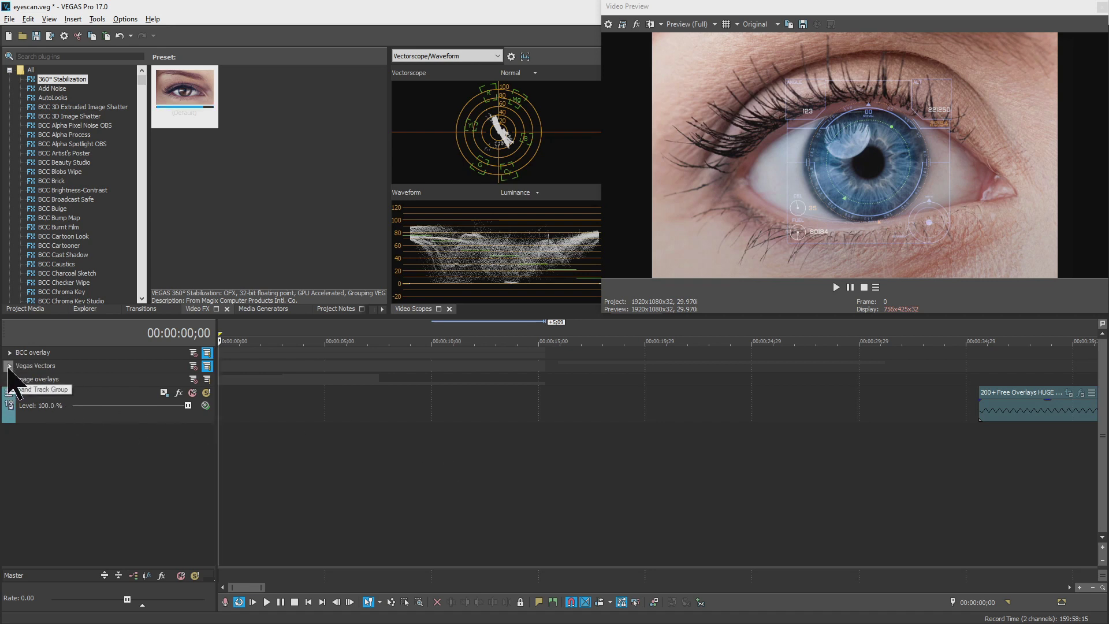
# Turn off solo for the BCC overlay group, keep Vegas Vectors soloed, and expand the Vegas Vectors track group.
pyautogui.click(207, 354)
pyautogui.click(207, 365)
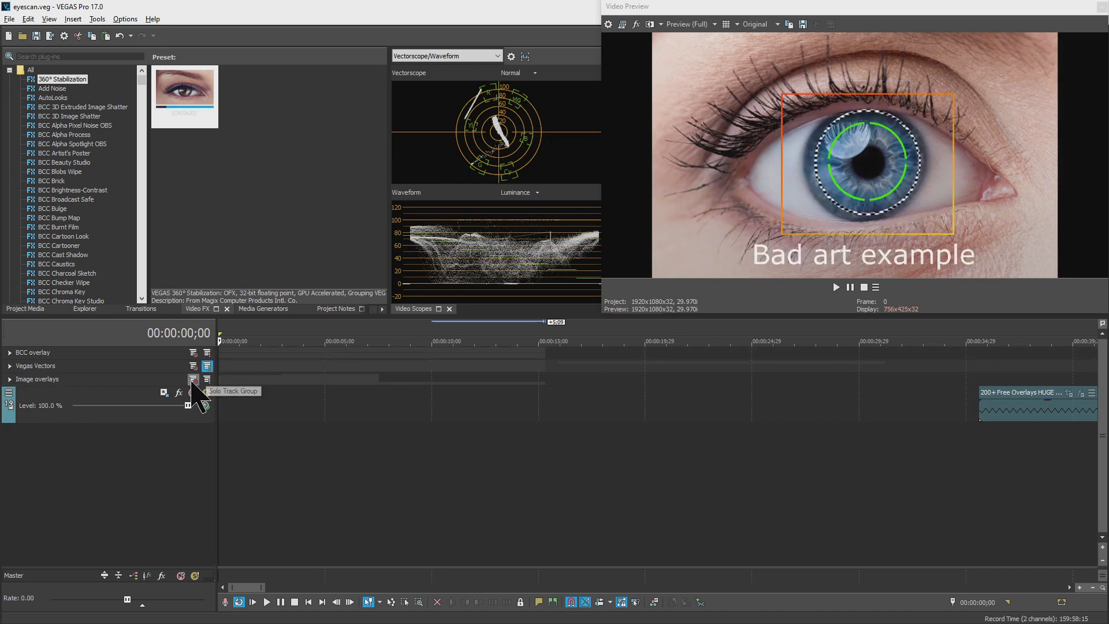
pyautogui.click(9, 366)
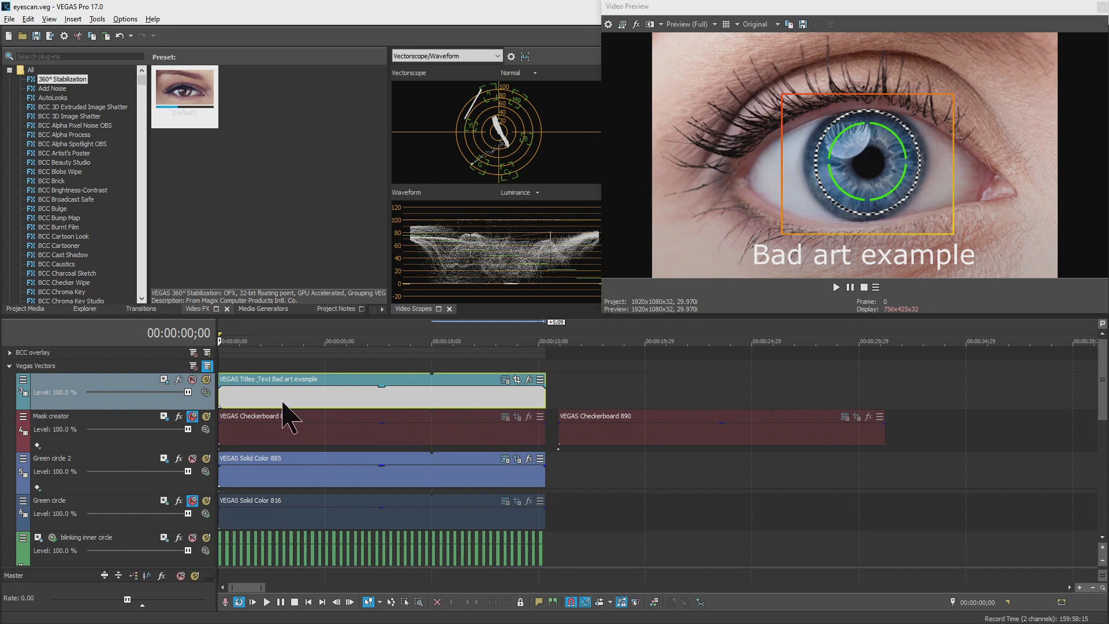
# Solo and unsolo the Eye, Outer box and Outer circle tracks one at a time to examine each layer.
pyautogui.scroll(-5, 283, 405)
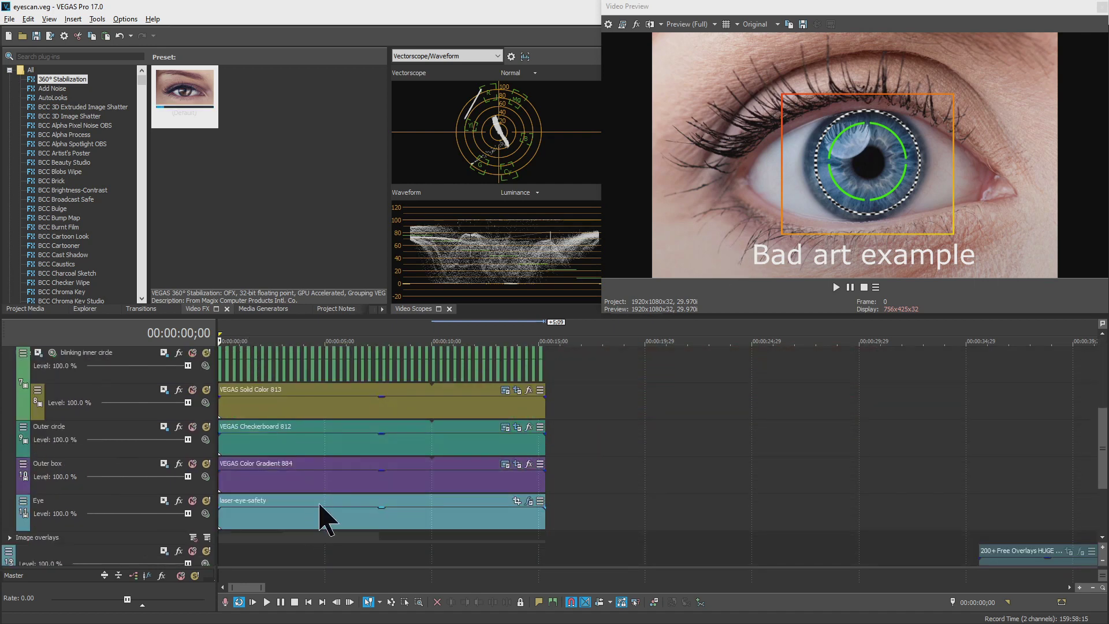
pyautogui.click(206, 500)
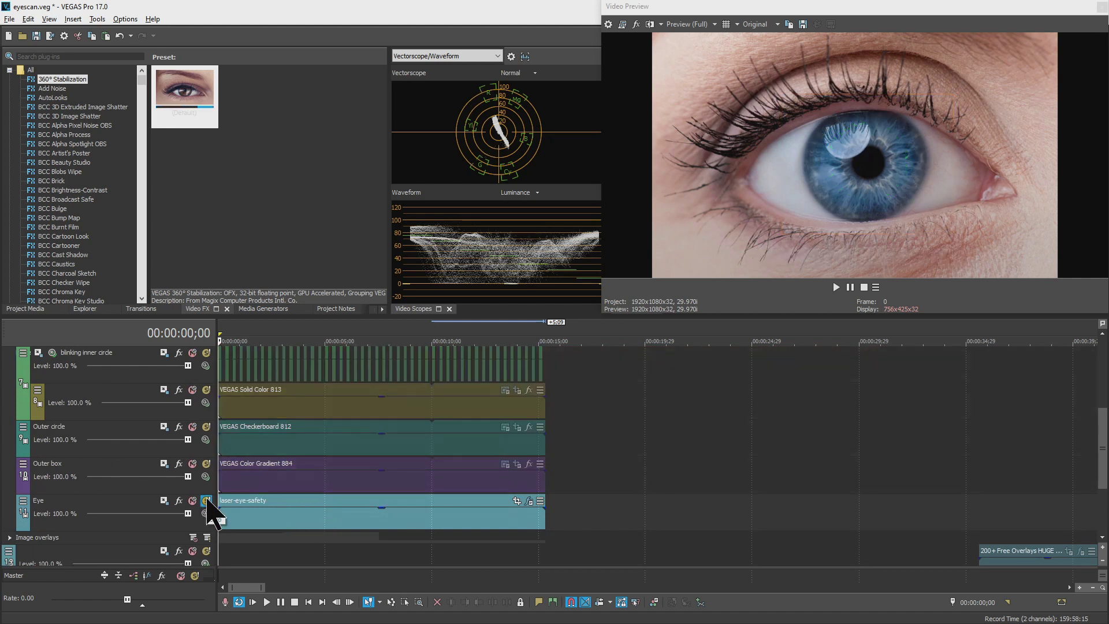
pyautogui.click(206, 501)
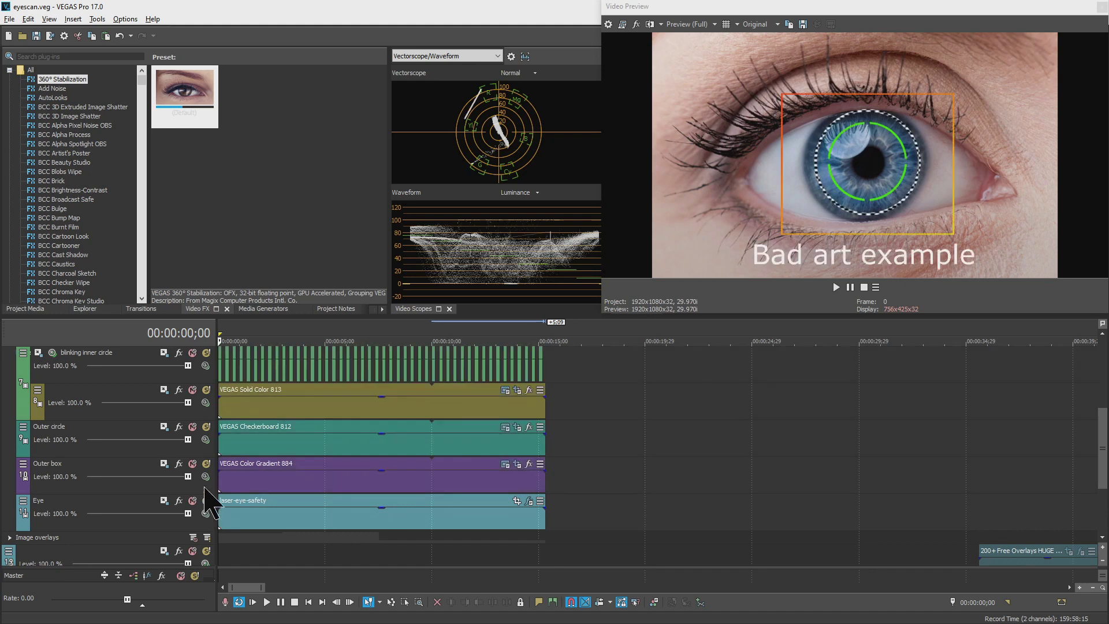
pyautogui.click(206, 464)
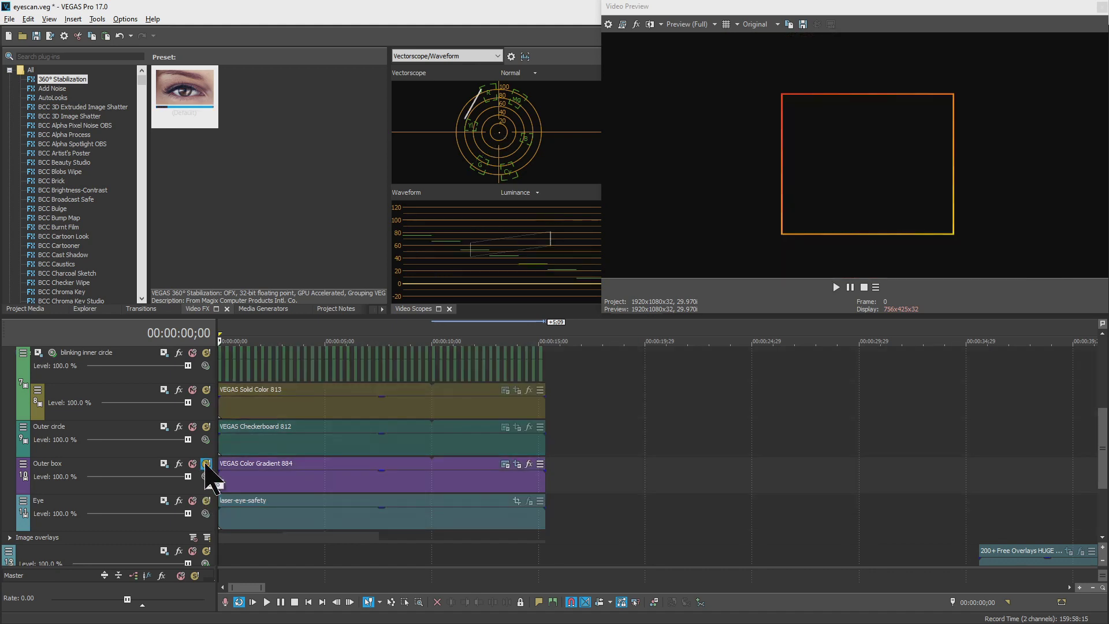
pyautogui.click(206, 464)
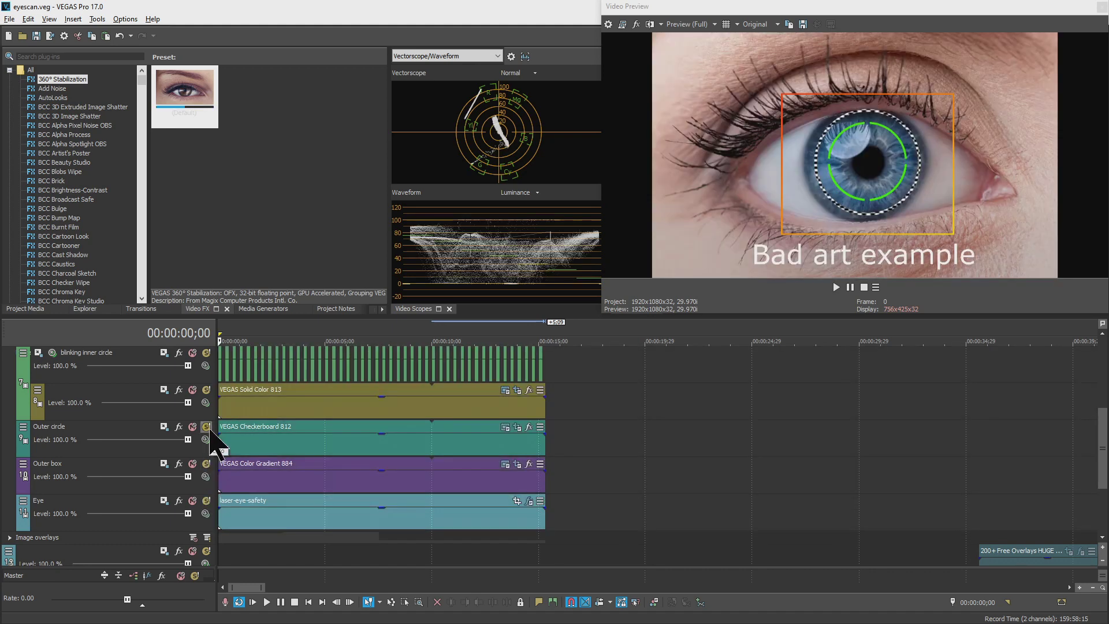
pyautogui.click(206, 426)
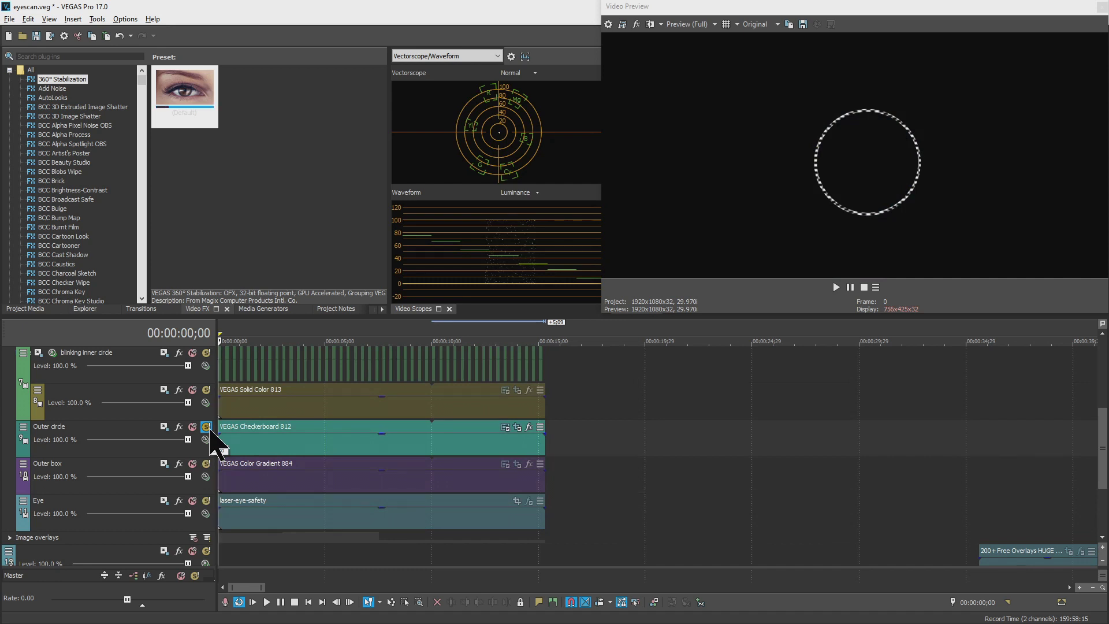
pyautogui.click(207, 426)
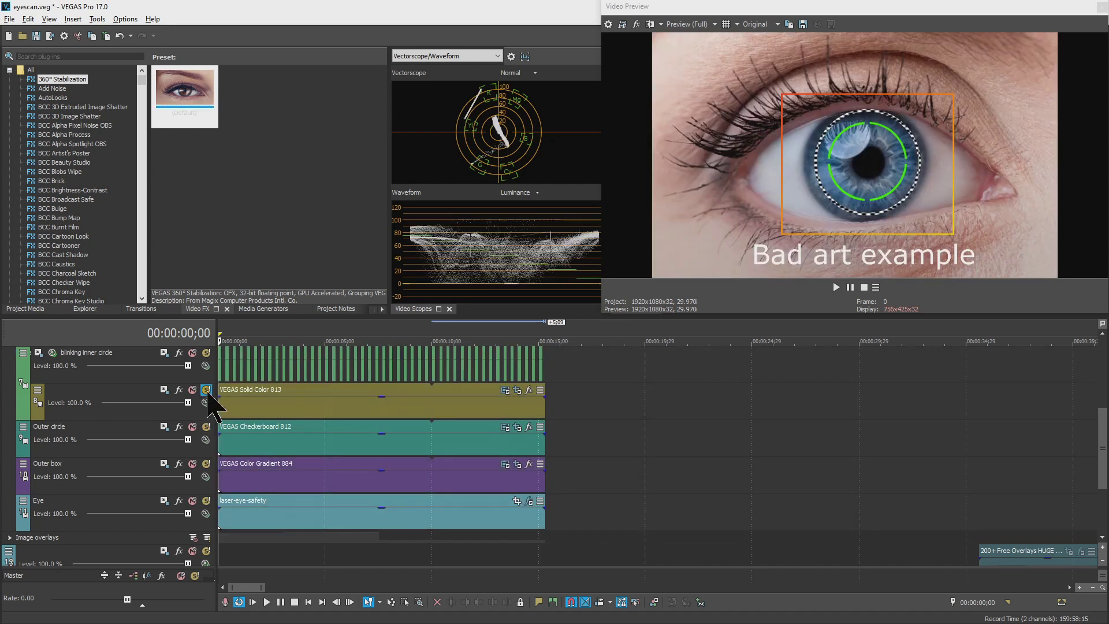
# Examine the solid color event and the short blinking inner circle events above it, and play them back from the start.
pyautogui.click(271, 411)
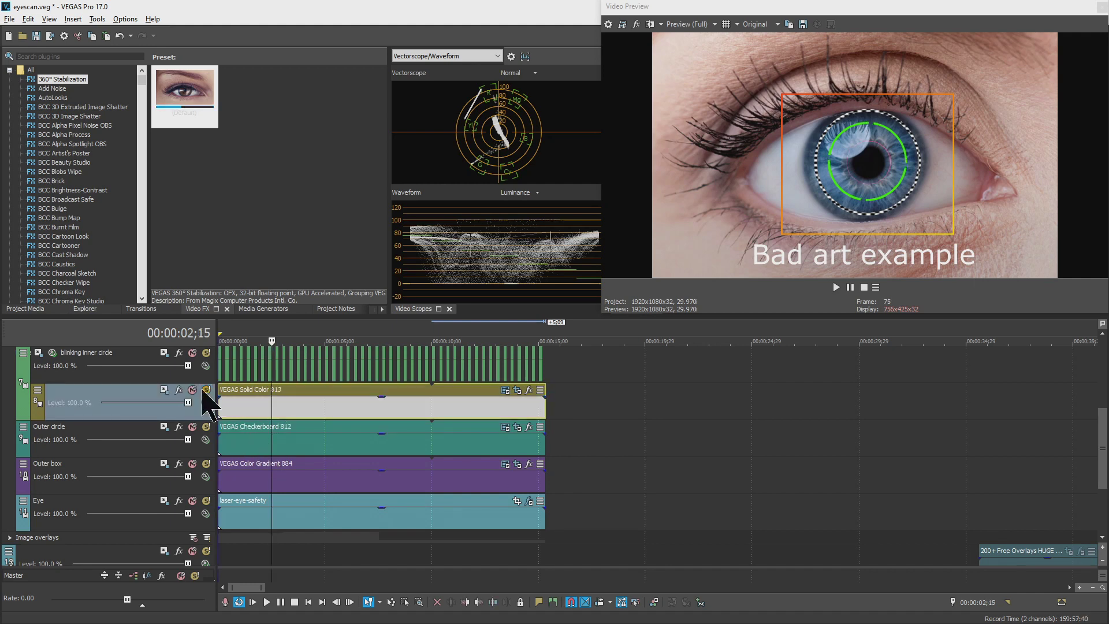
pyautogui.click(248, 404)
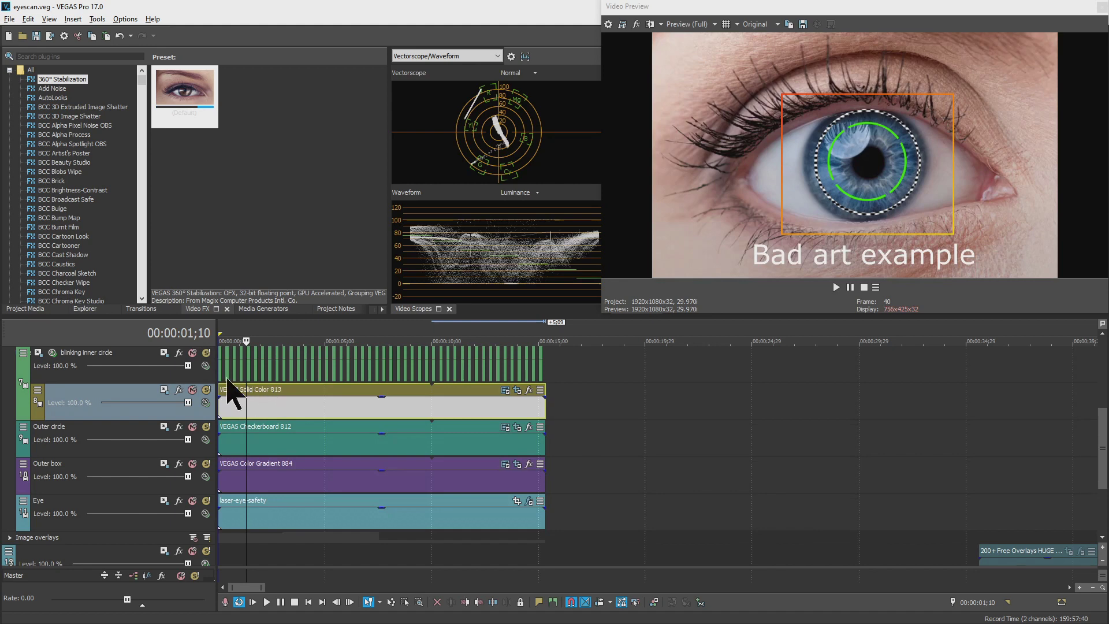
pyautogui.scroll(1, 262, 412)
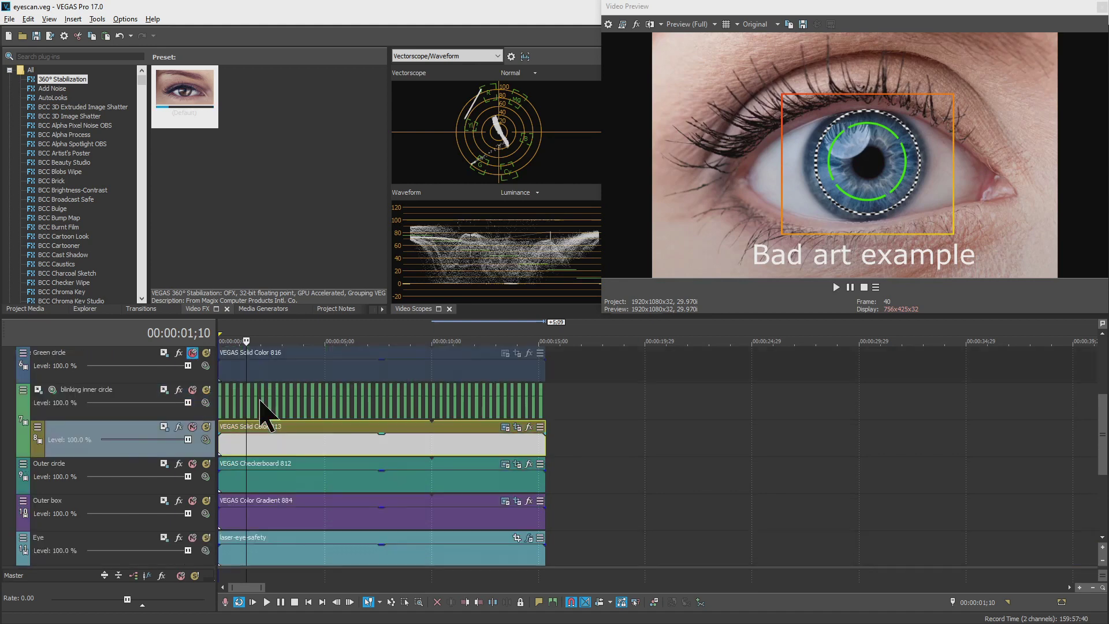
pyautogui.click(220, 408)
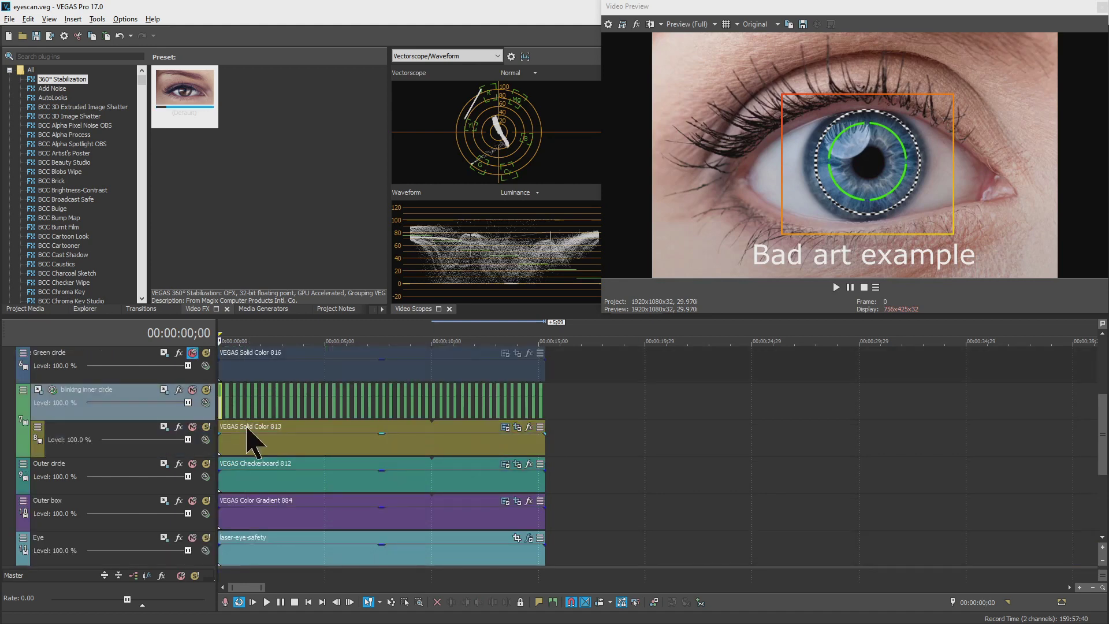
pyautogui.scroll(2, 249, 441)
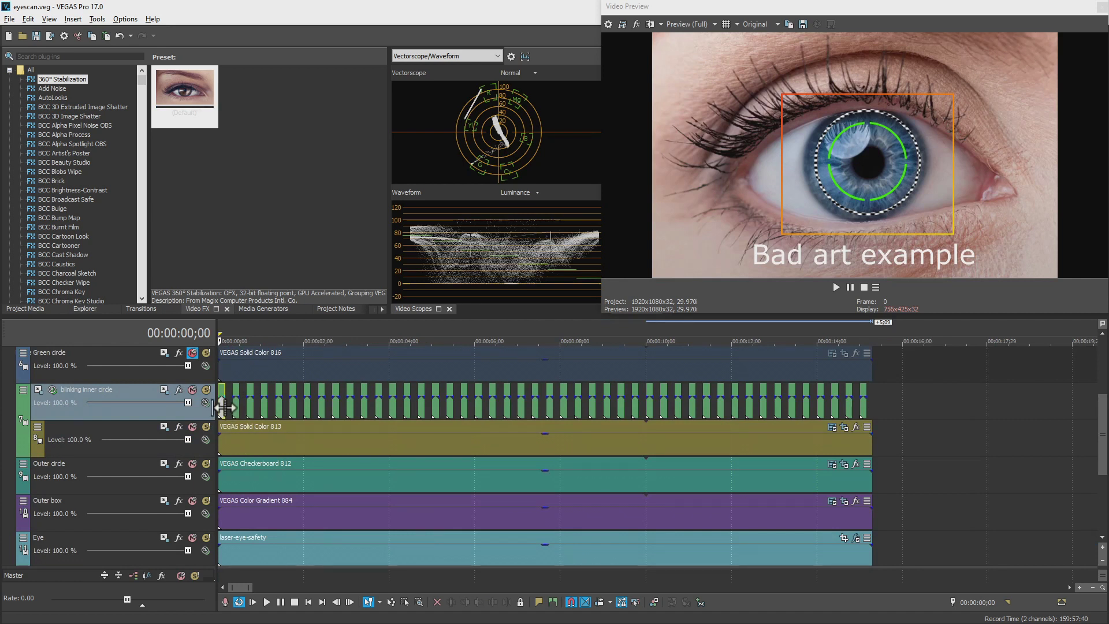
pyautogui.press('space')
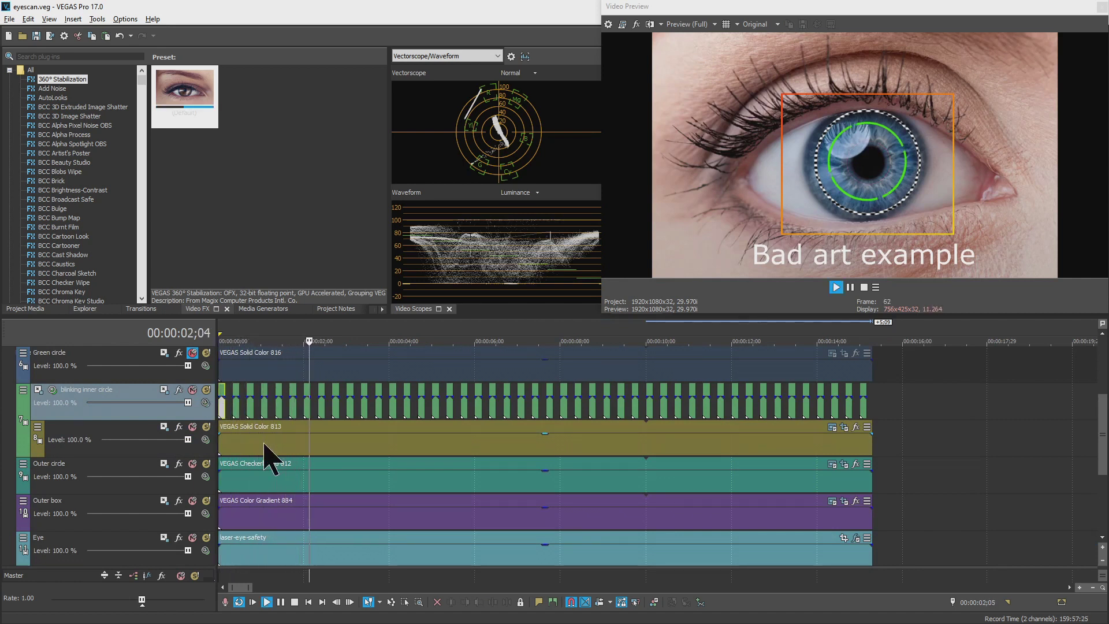
pyautogui.press('space')
# Collapse the Vegas Vectors group, solo the BCC overlay group, and play back the overlay for comparison.
pyautogui.scroll(-2, 264, 447)
pyautogui.scroll(-1, 264, 448)
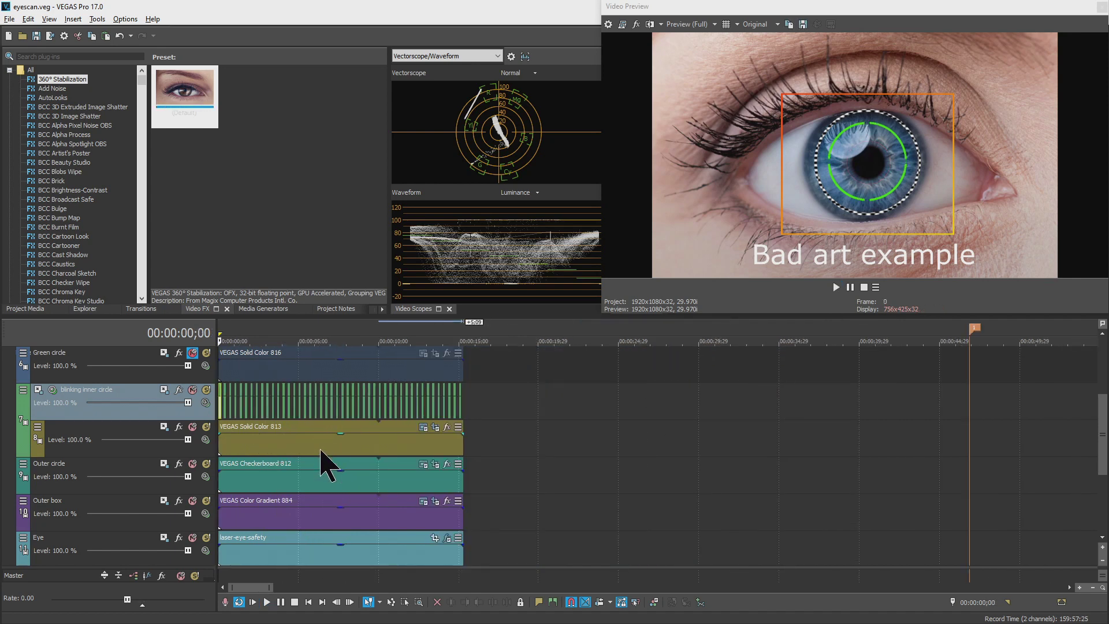
pyautogui.scroll(2, 186, 378)
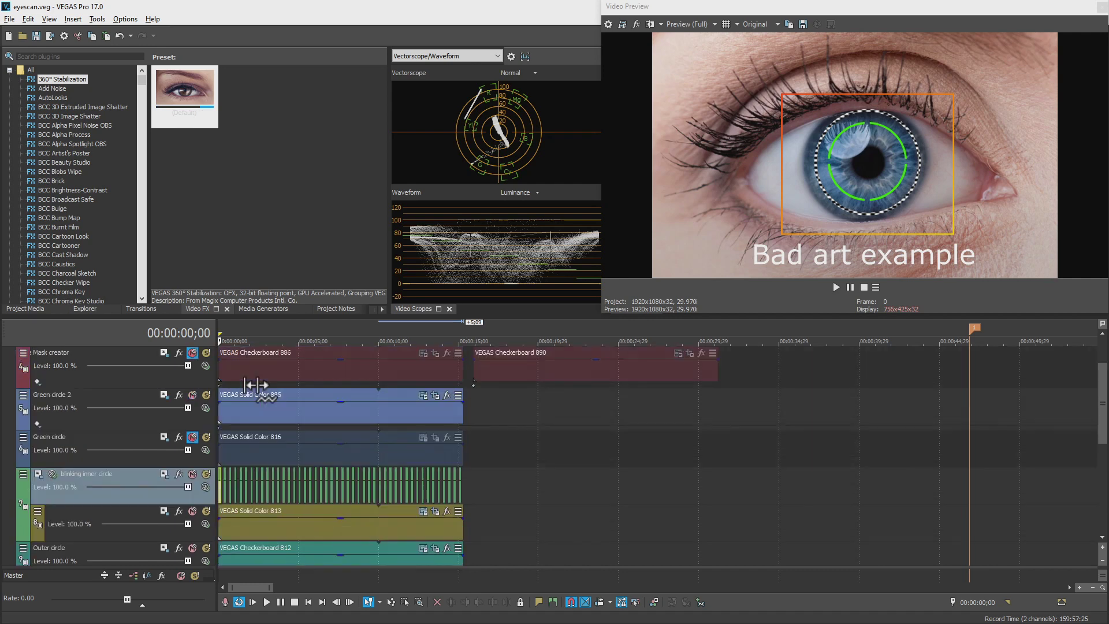
pyautogui.scroll(2, 196, 378)
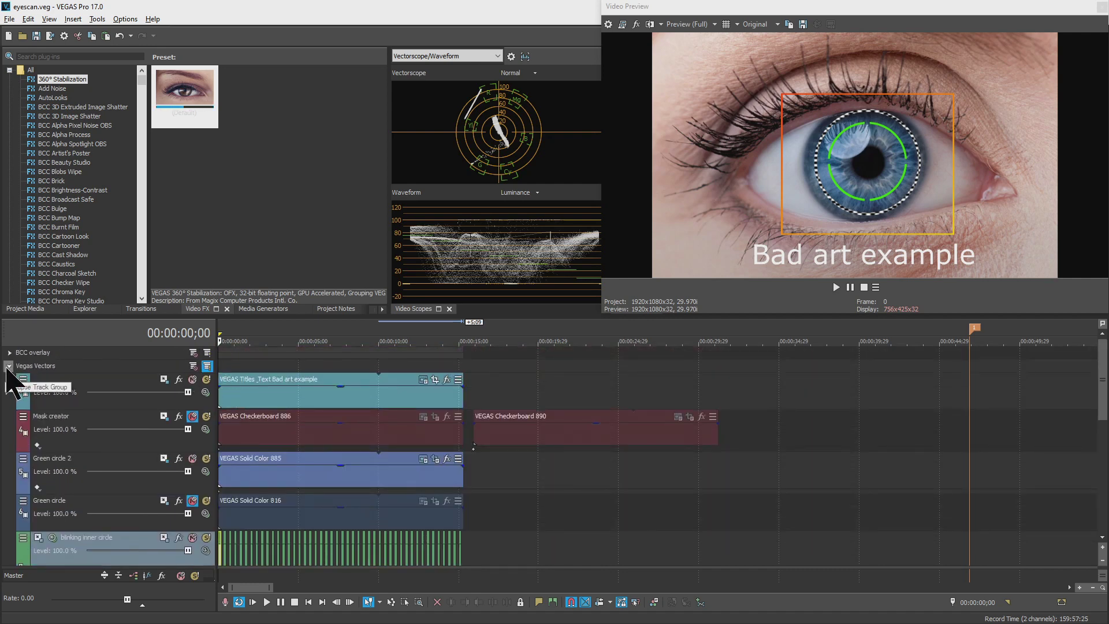
pyautogui.click(7, 367)
pyautogui.click(208, 353)
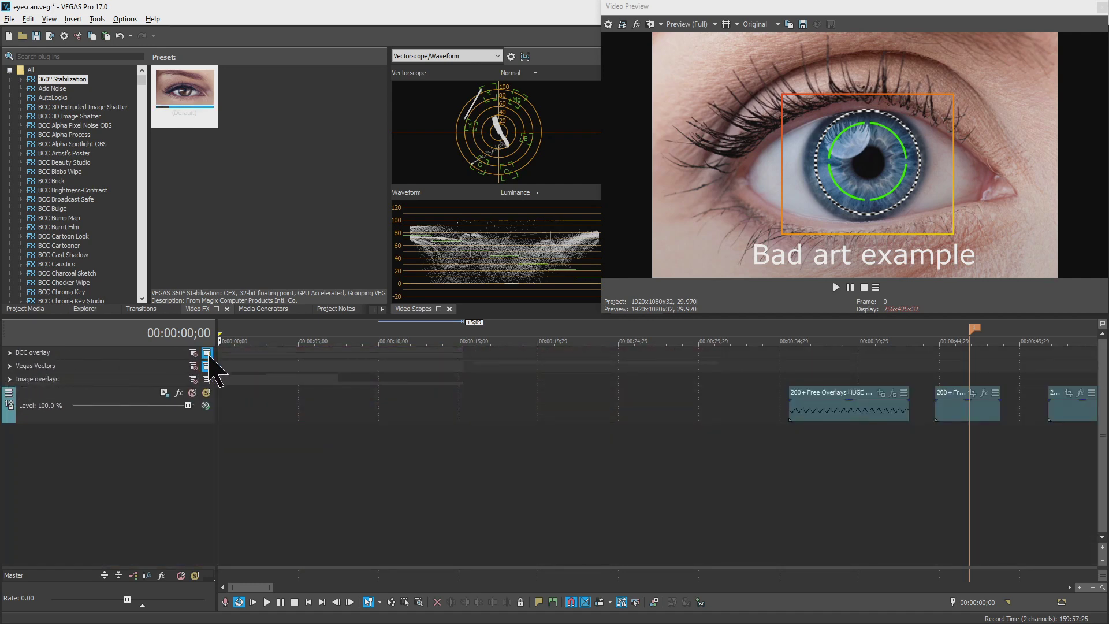
pyautogui.press('space')
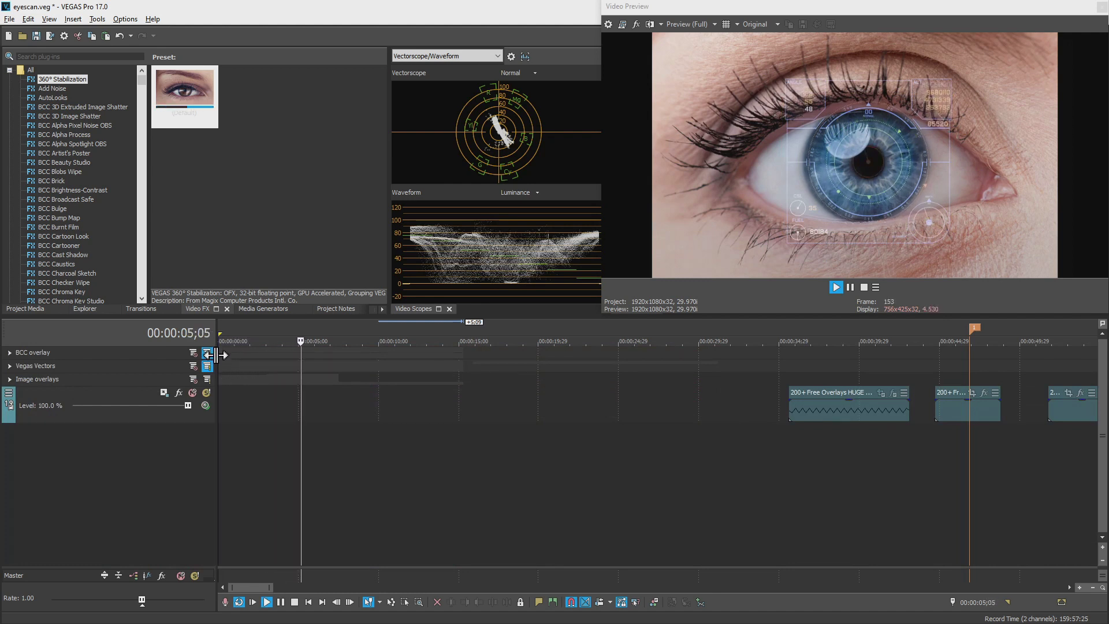
pyautogui.press('space')
pyautogui.click(207, 366)
pyautogui.press('space')
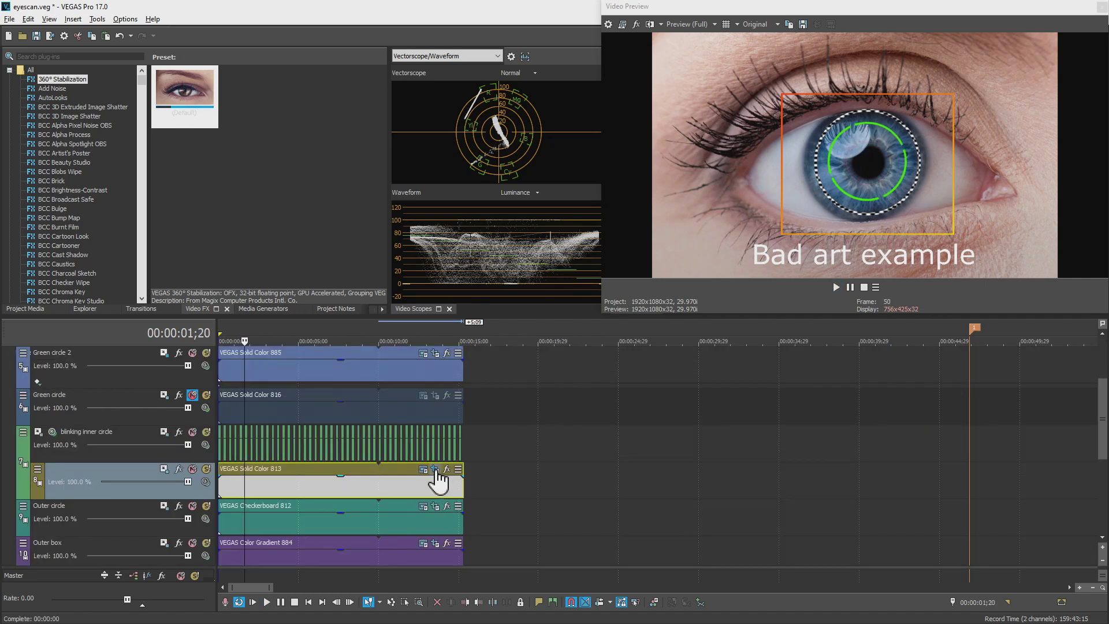
# Inspect the circular masks in Event Pan/Crop of the solid color event beneath the blinking inner circle track, then close the window.
pyautogui.click(435, 469)
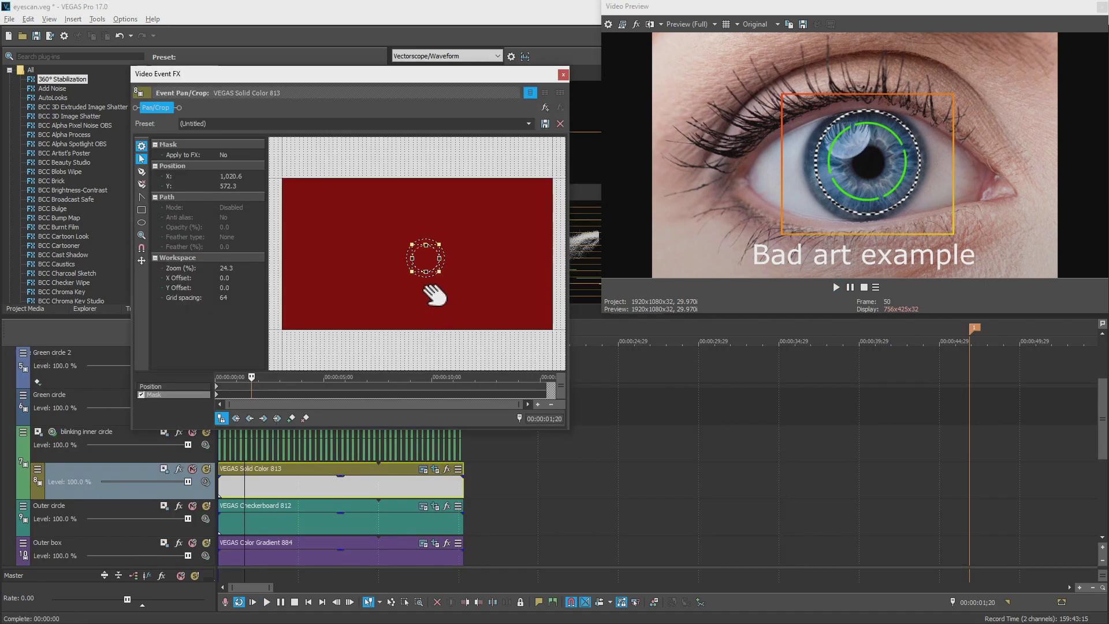
pyautogui.click(424, 258)
pyautogui.scroll(10, 427, 248)
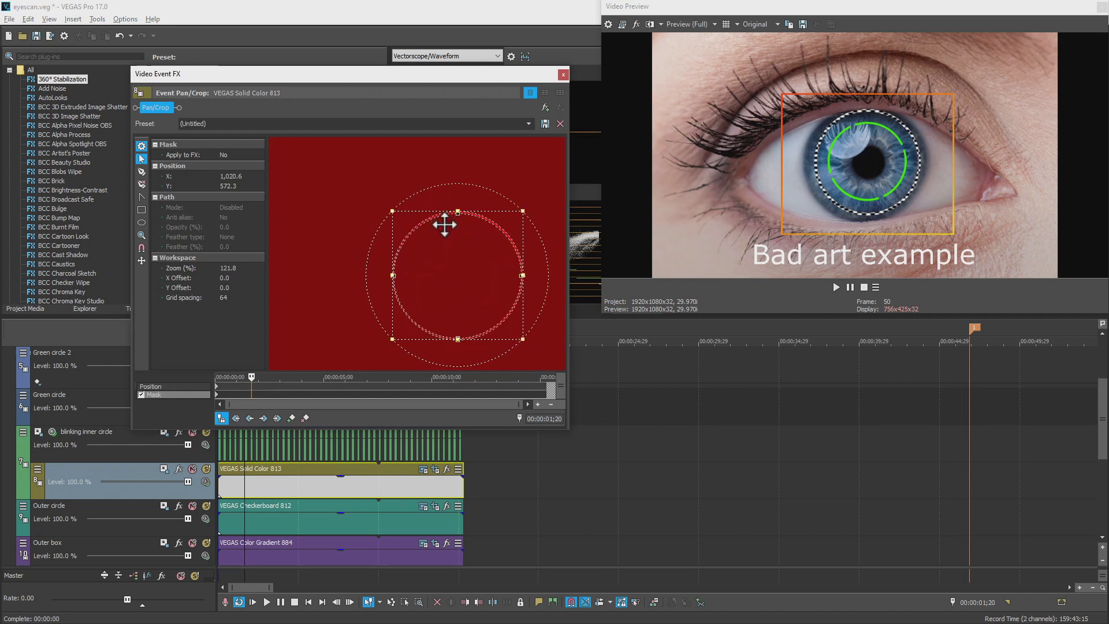
pyautogui.scroll(2, 444, 222)
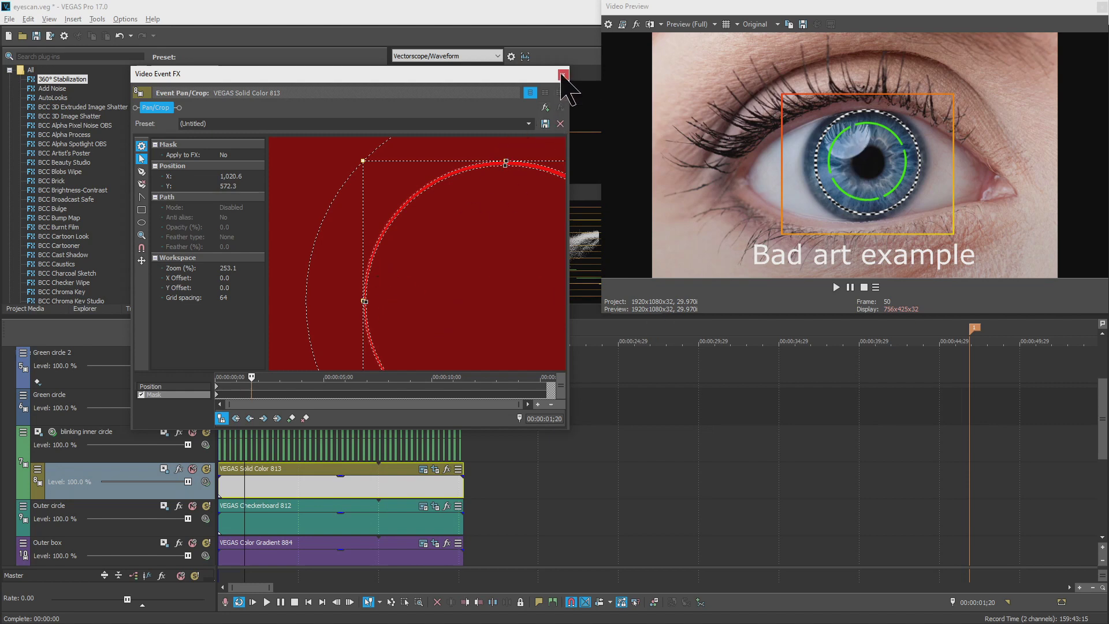
pyautogui.click(563, 75)
# Select the first blinking inner circle event and step frame by frame to 00:00:00;10 to examine the event length and gap.
pyautogui.scroll(5, 226, 452)
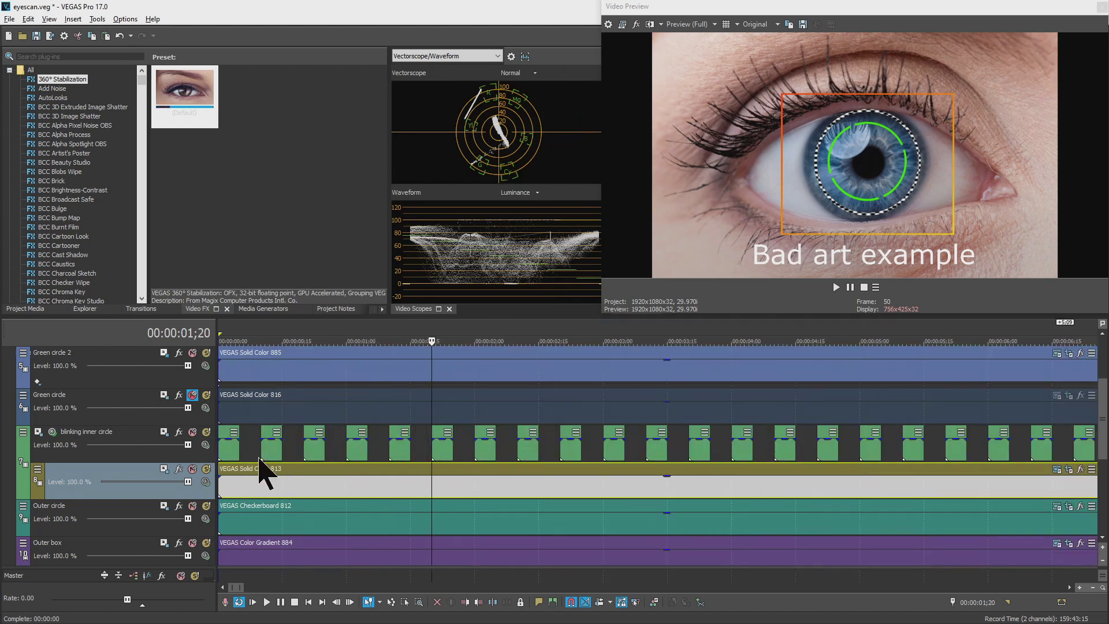
pyautogui.click(230, 453)
pyautogui.scroll(5, 269, 459)
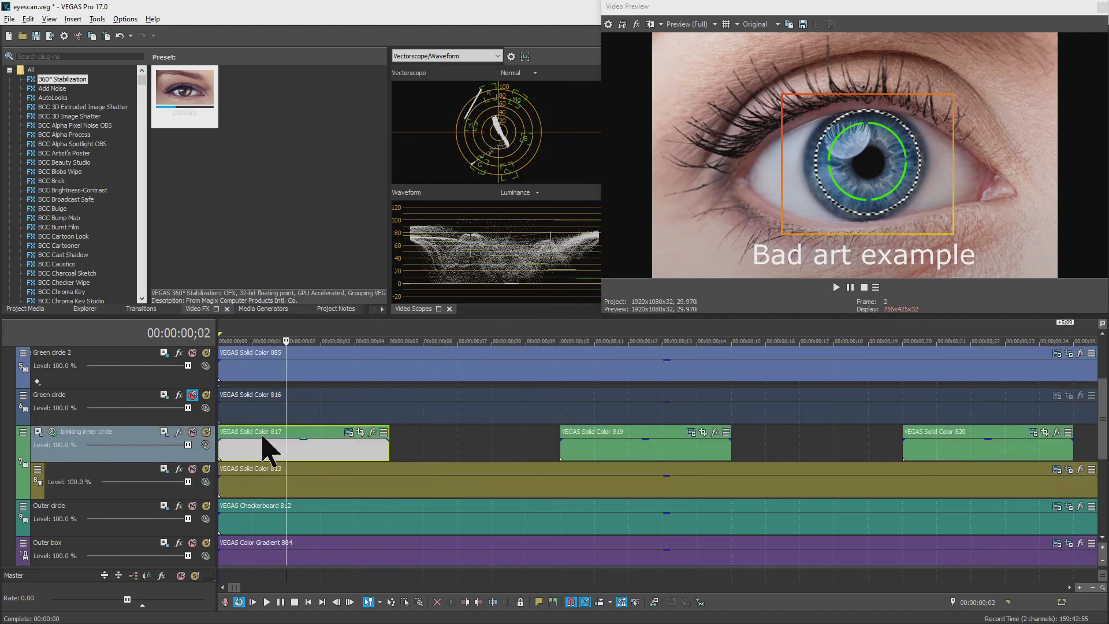
pyautogui.scroll(-3, 337, 475)
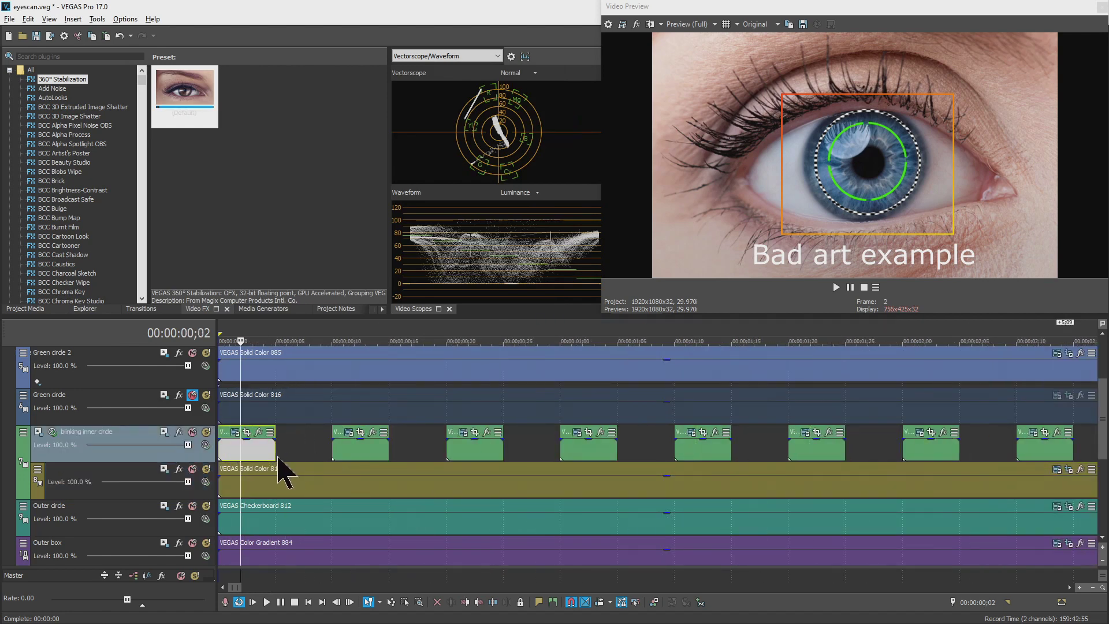
pyautogui.press('Right')
pyautogui.press('Right')
pyautogui.press('Right')
pyautogui.press('Right')
pyautogui.press('Right')
pyautogui.press('Right')
pyautogui.press('Right')
pyautogui.press('Right')
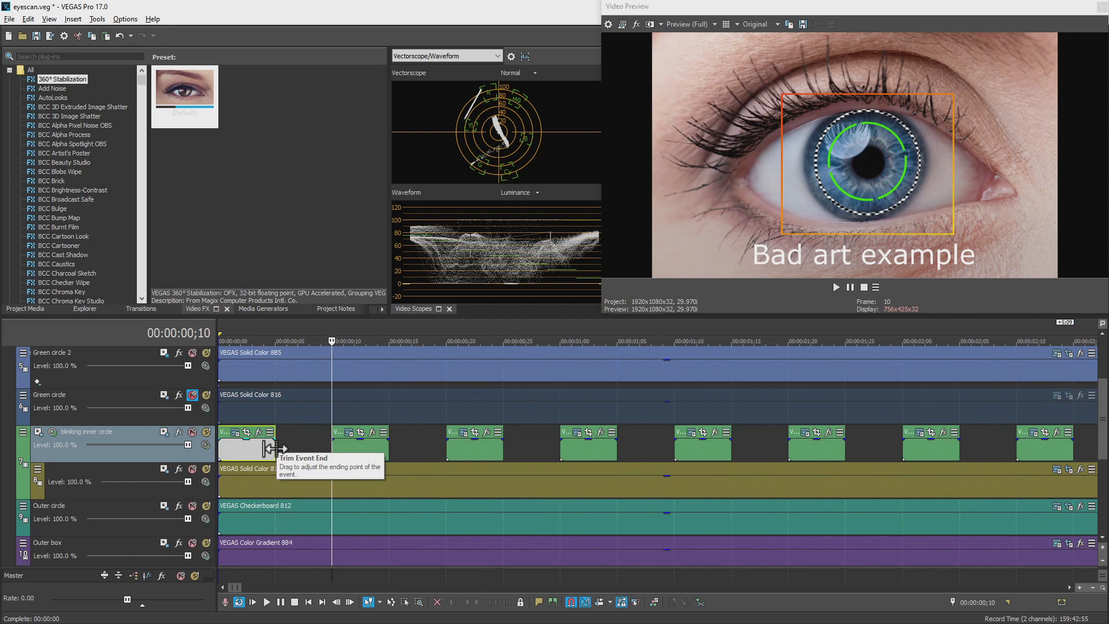
# View the compositing modes of the blinking inner circle parent track, then select the solid color event on its child track.
pyautogui.scroll(-5, 359, 470)
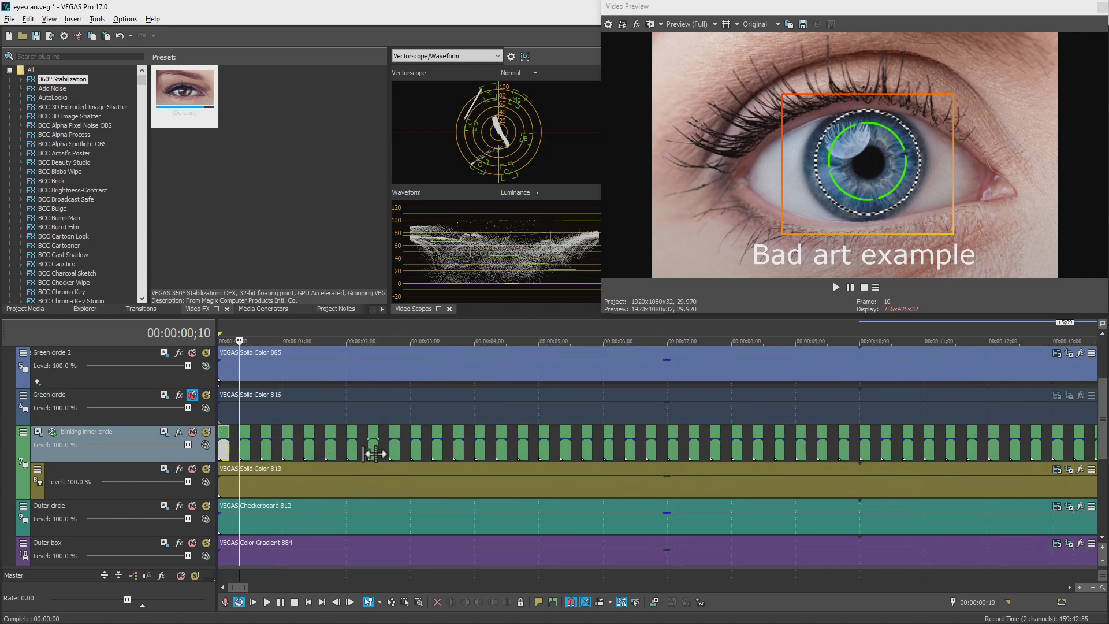
pyautogui.scroll(-3, 471, 453)
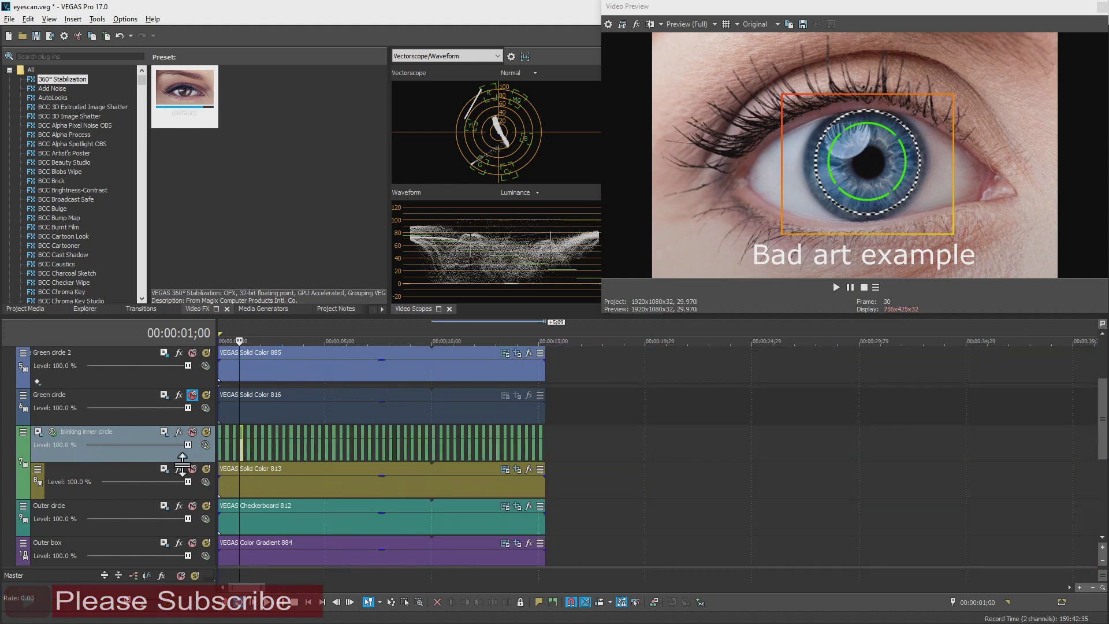
pyautogui.click(48, 435)
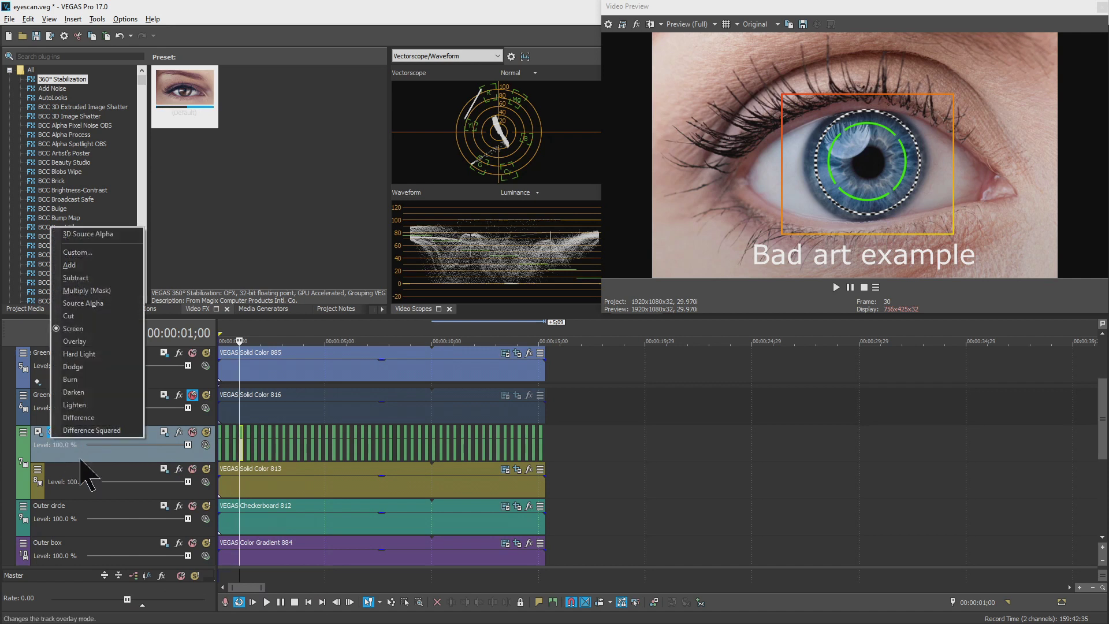
pyautogui.click(226, 491)
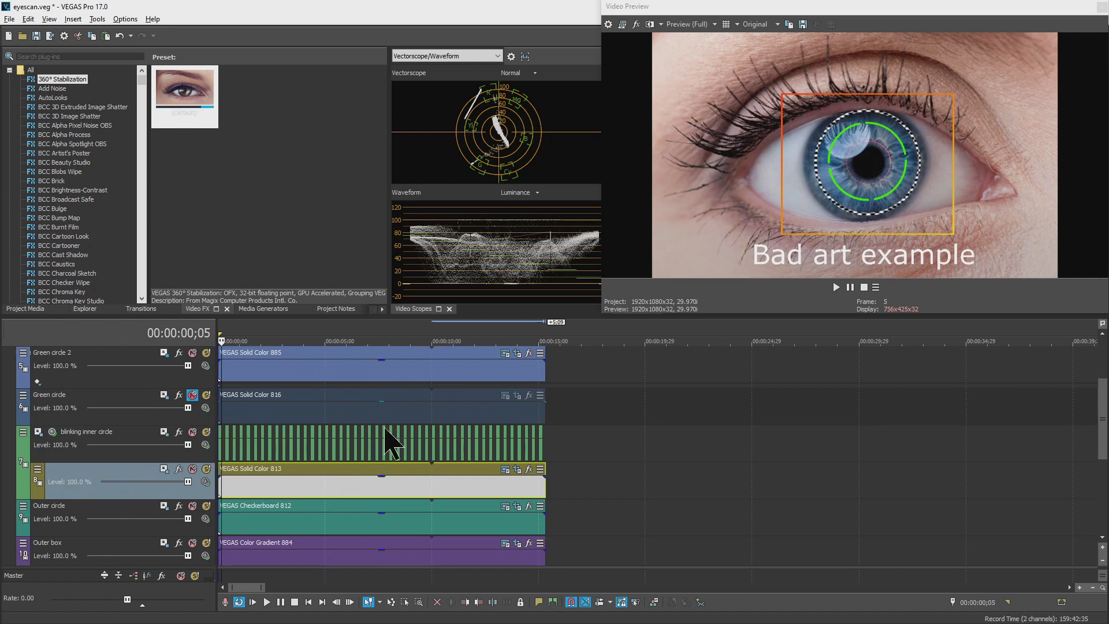
# Play back the overlay to review the blinking inner circle, then stop the playback.
pyautogui.press('space')
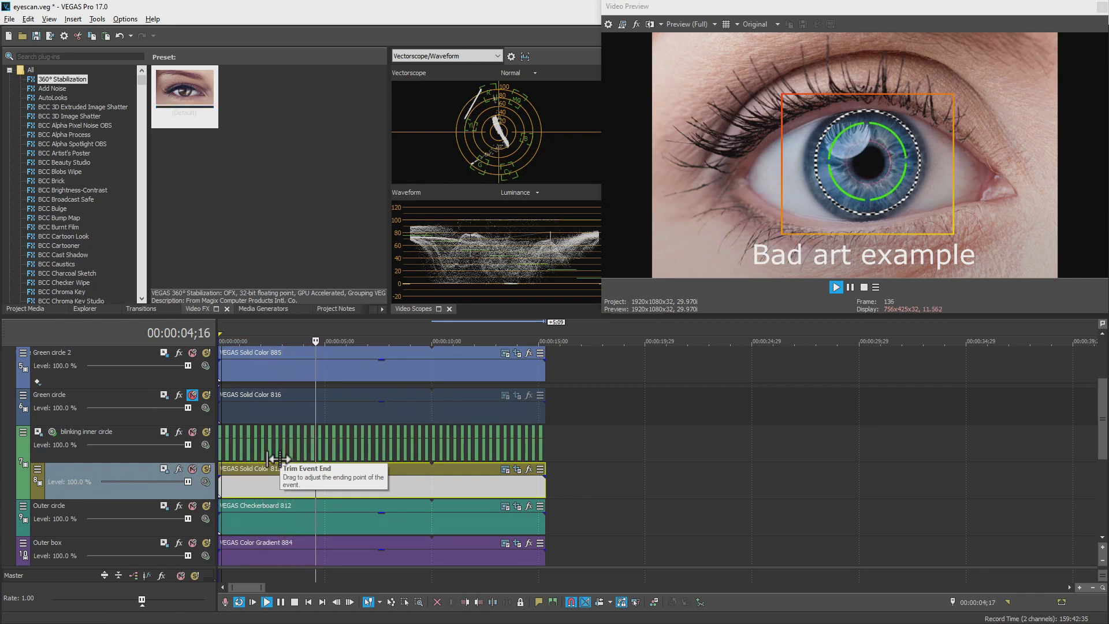
pyautogui.press('space')
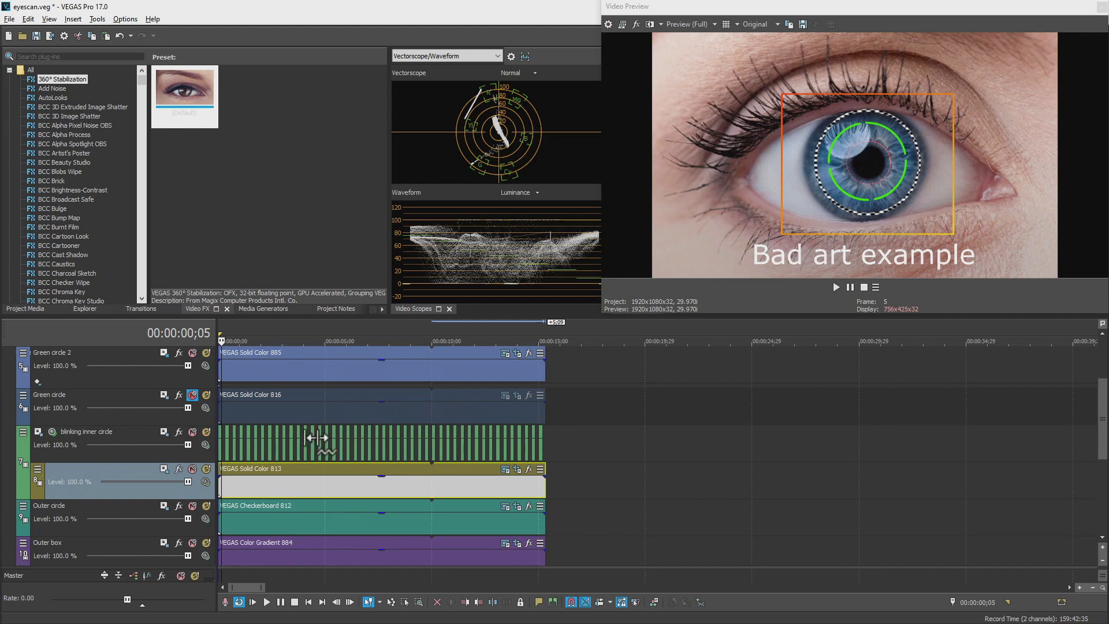
# Inspect the circular ring mask of the Green circle 2 event in Event Pan/Crop, then close the window.
pyautogui.scroll(3, 317, 439)
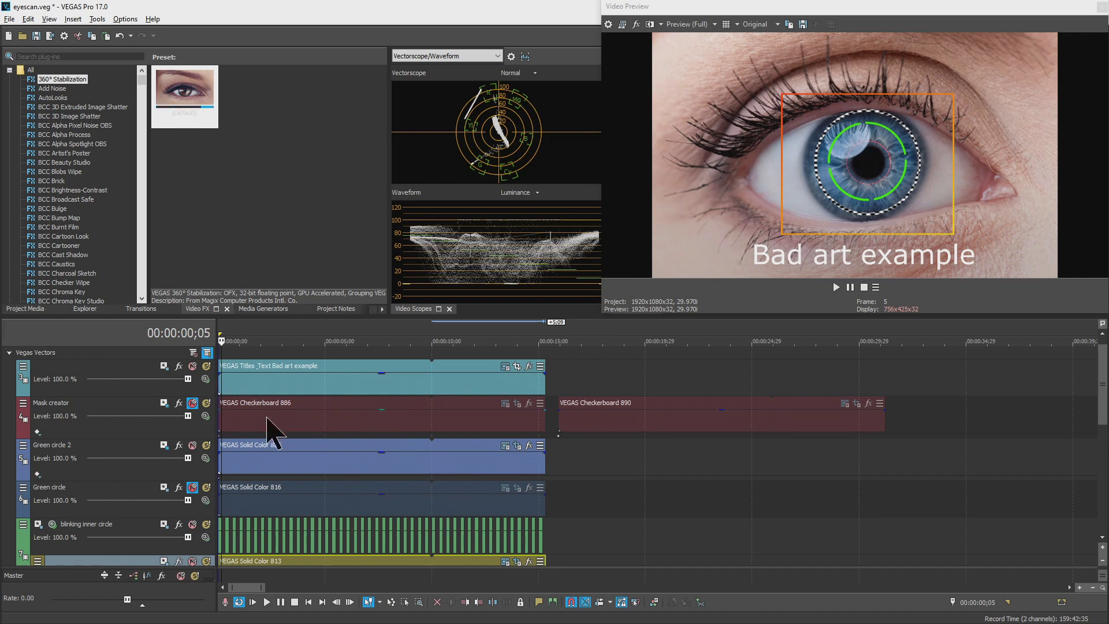
pyautogui.click(193, 404)
pyautogui.click(517, 447)
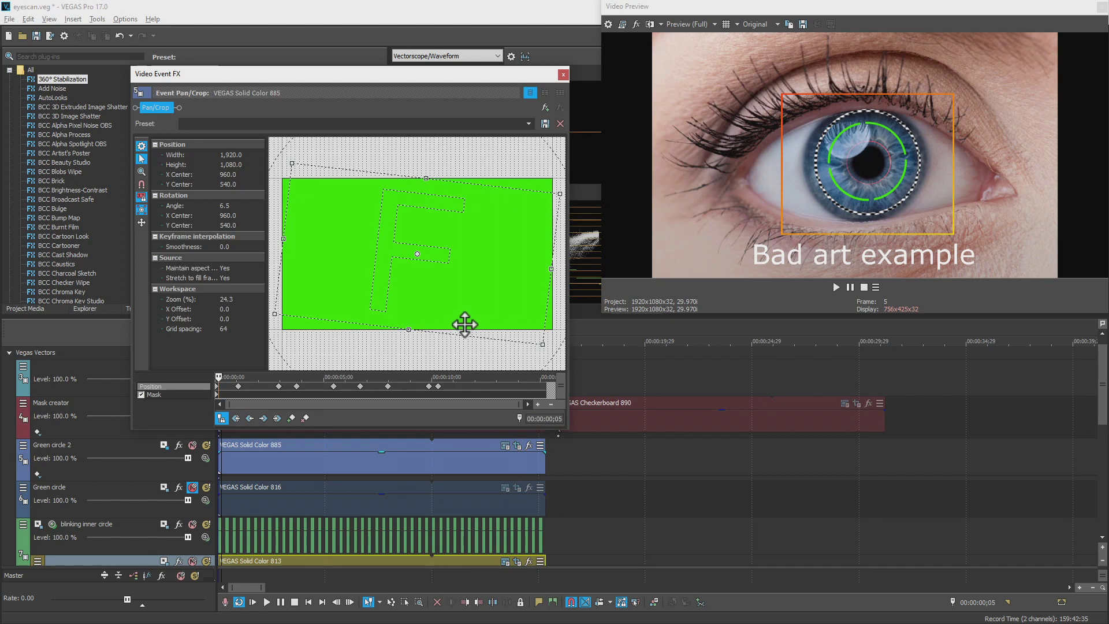
pyautogui.click(217, 396)
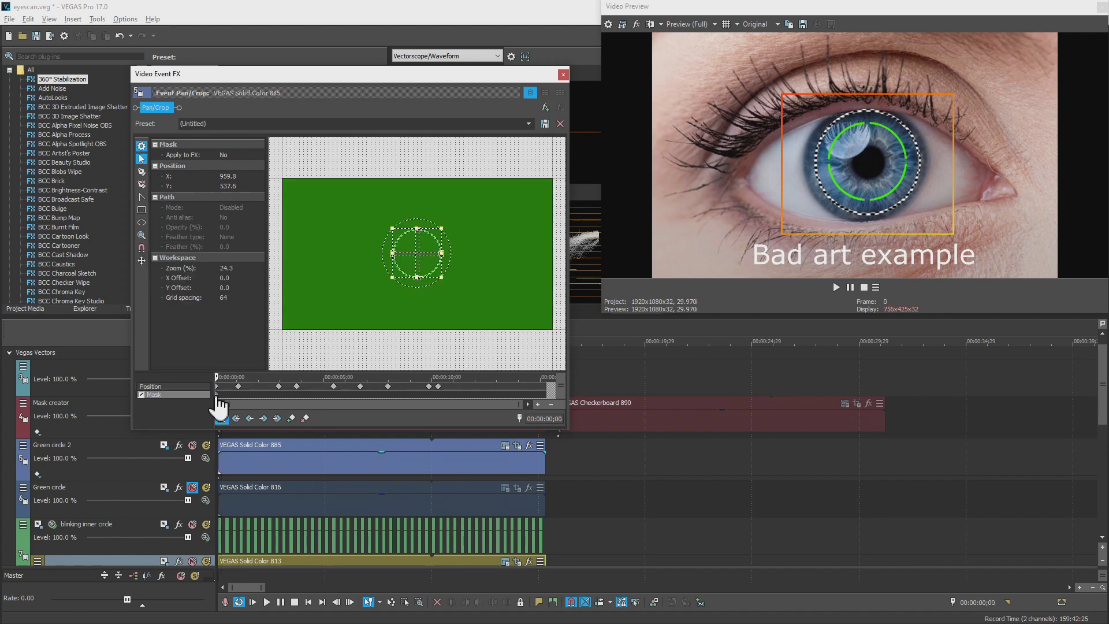
pyautogui.scroll(5, 435, 232)
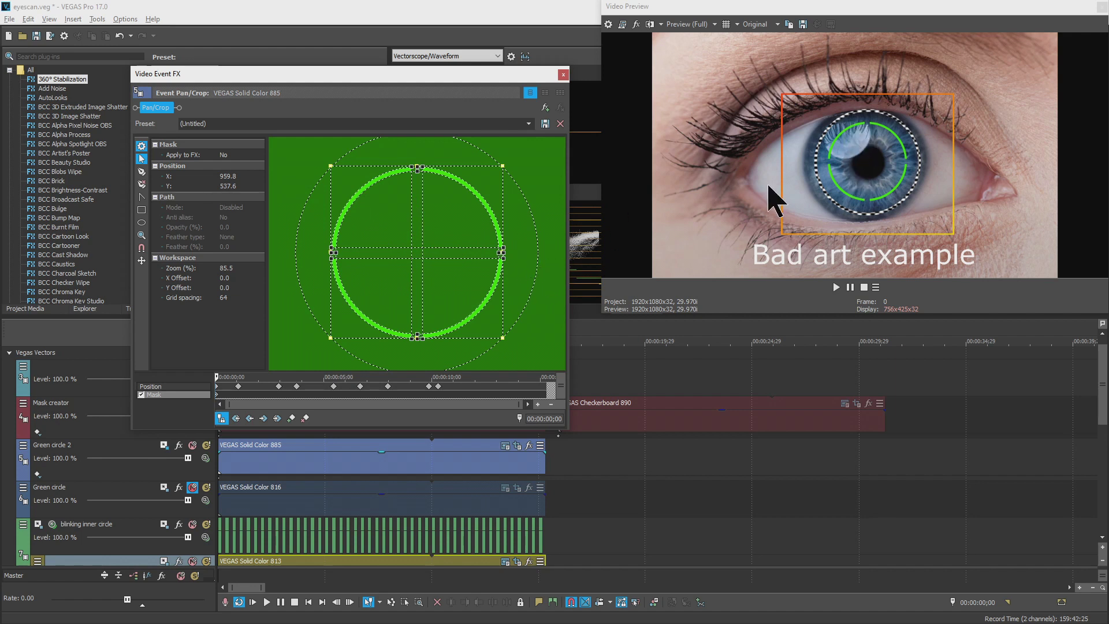
pyautogui.scroll(-5, 499, 276)
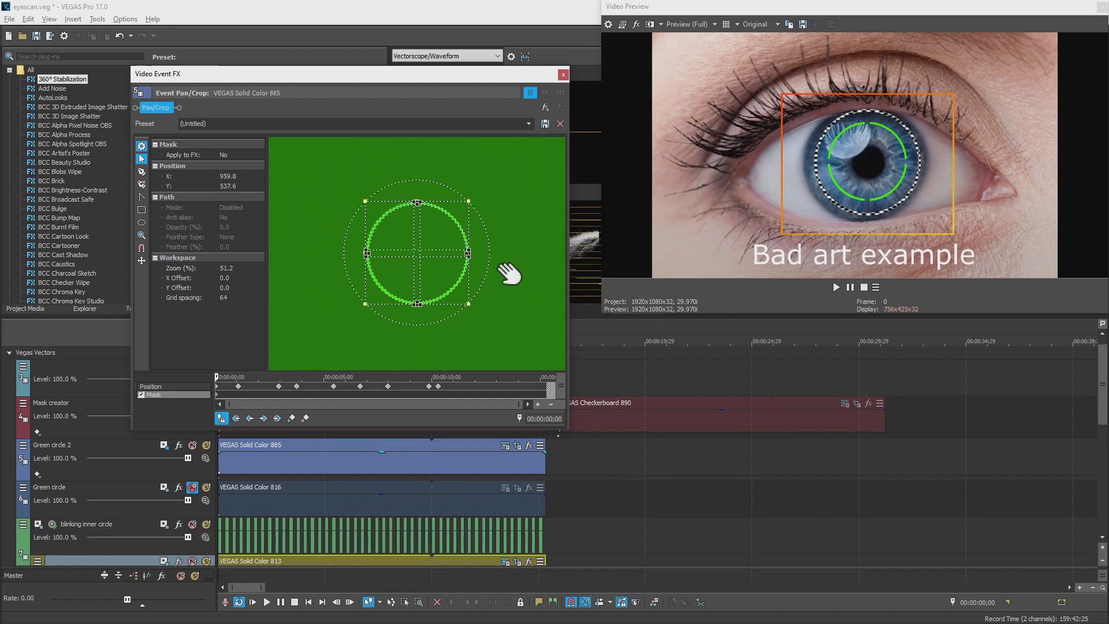
pyautogui.scroll(-2, 509, 273)
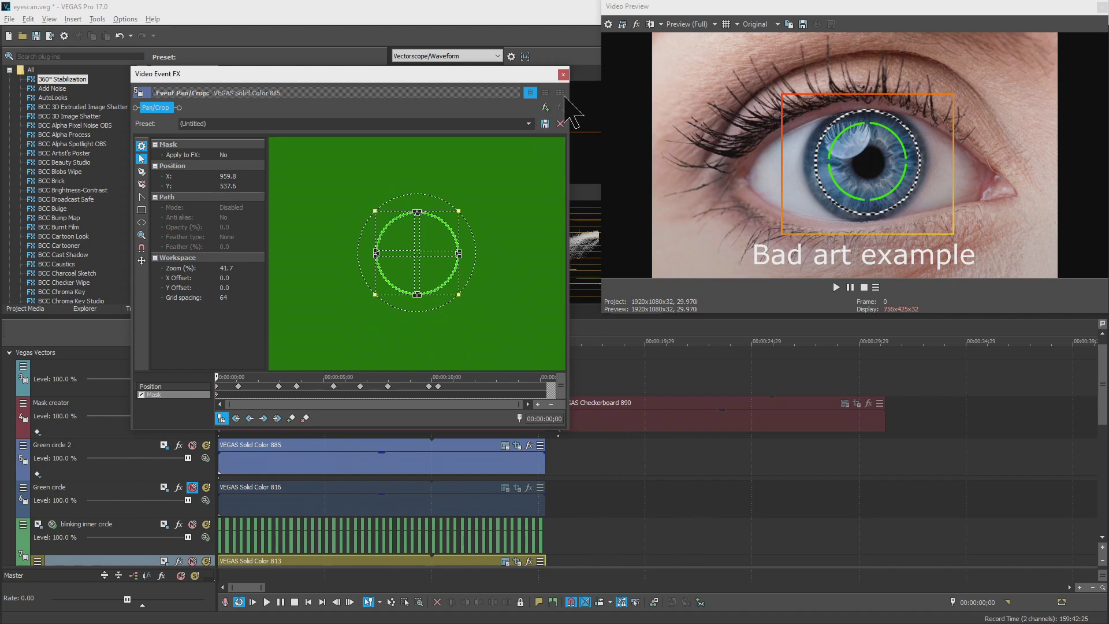
pyautogui.click(564, 75)
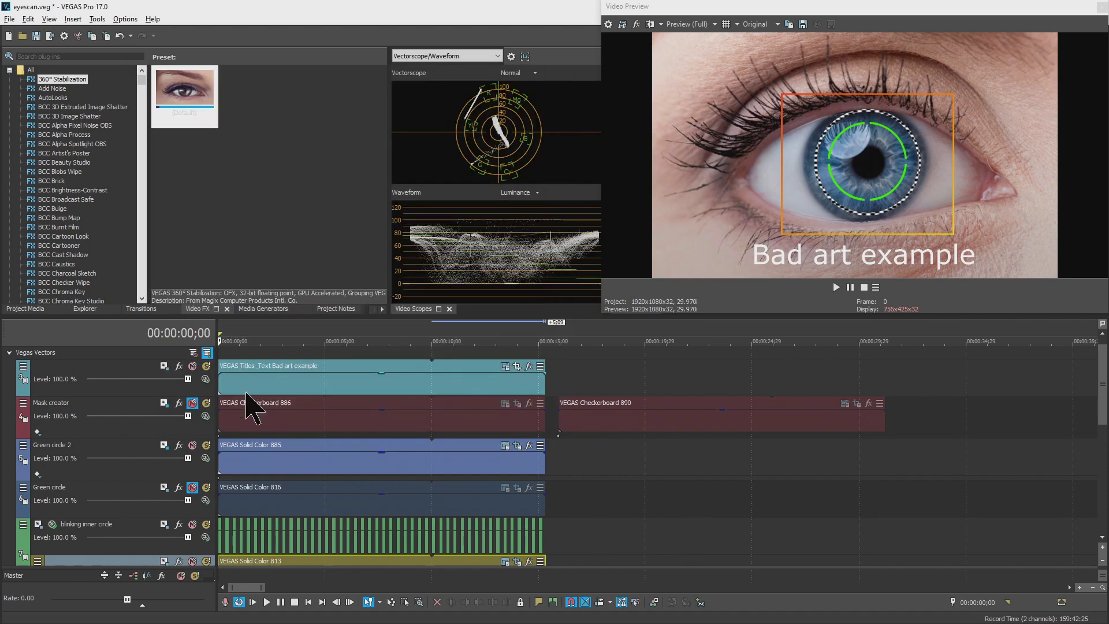
# Unmute and solo the Mask creator track, with its first checkerboard event selected.
pyautogui.scroll(1, 277, 407)
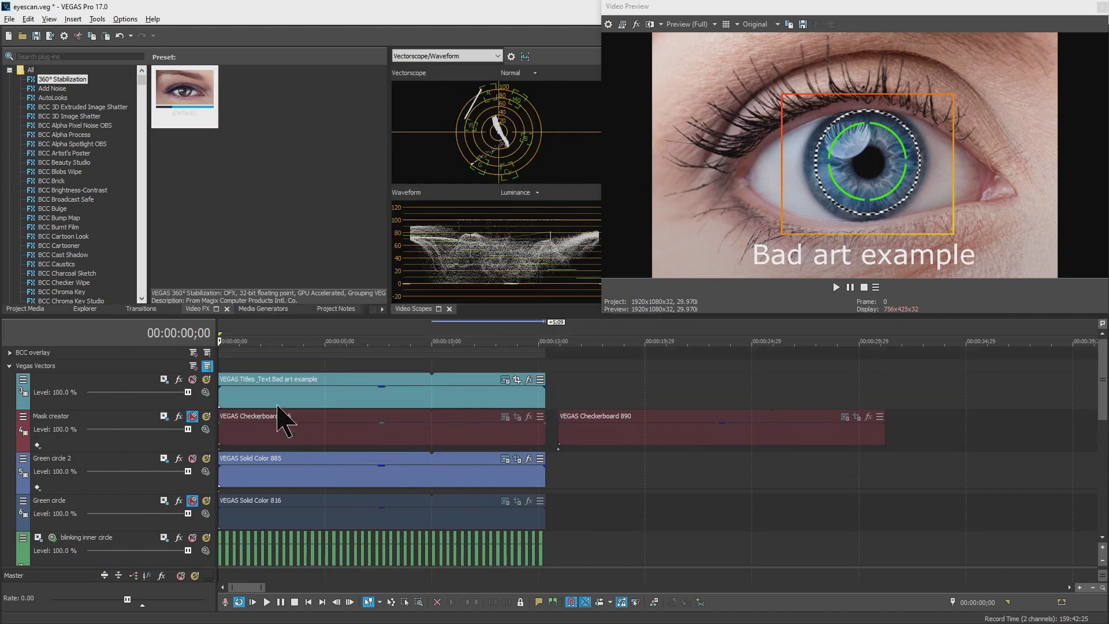
pyautogui.click(192, 417)
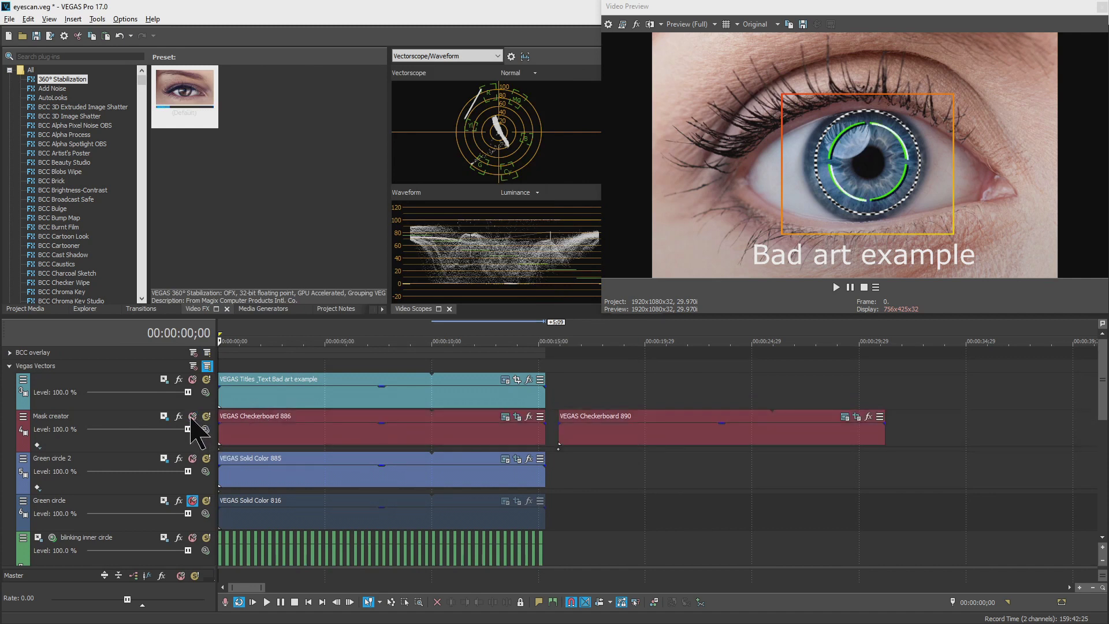
pyautogui.click(269, 430)
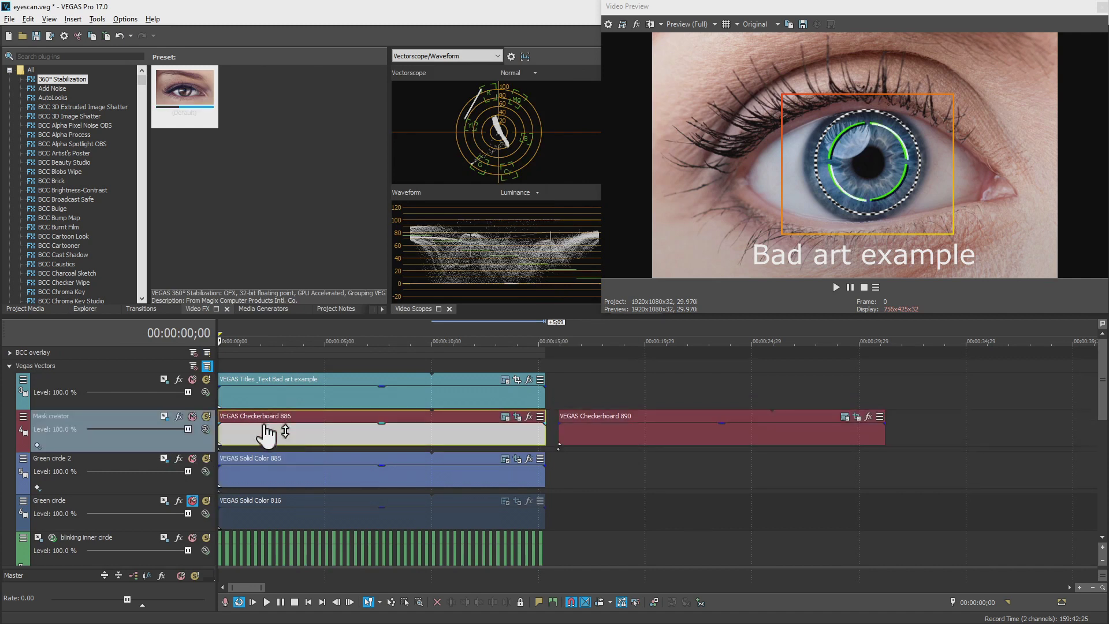
pyautogui.click(206, 416)
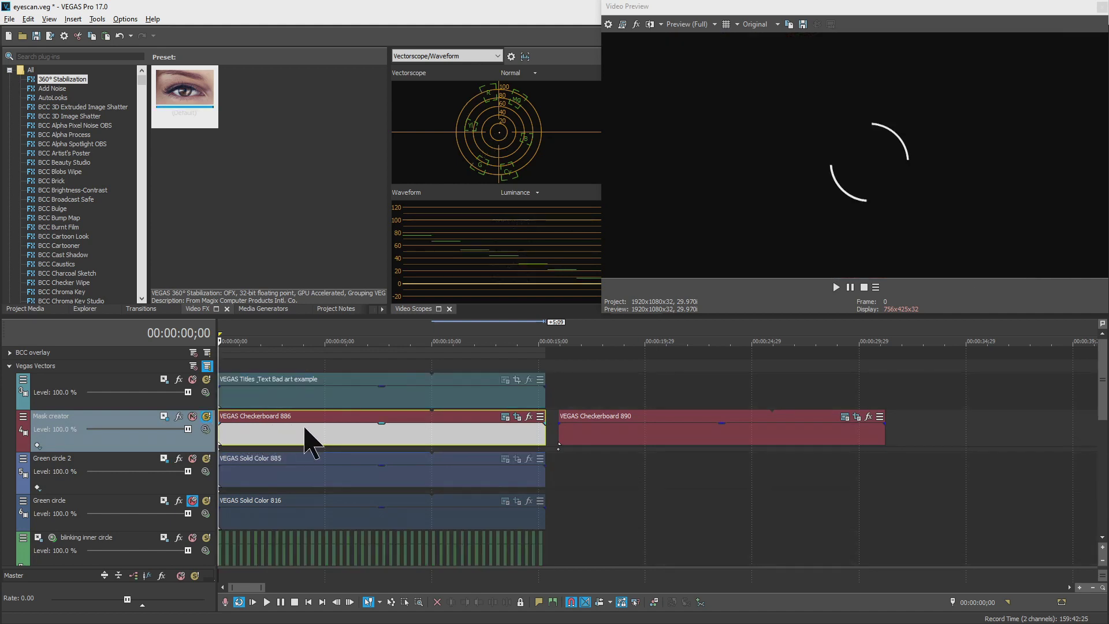
# Inspect the ring mask cut from the first checkerboard event in Event Pan/Crop, then close the window.
pyautogui.click(517, 416)
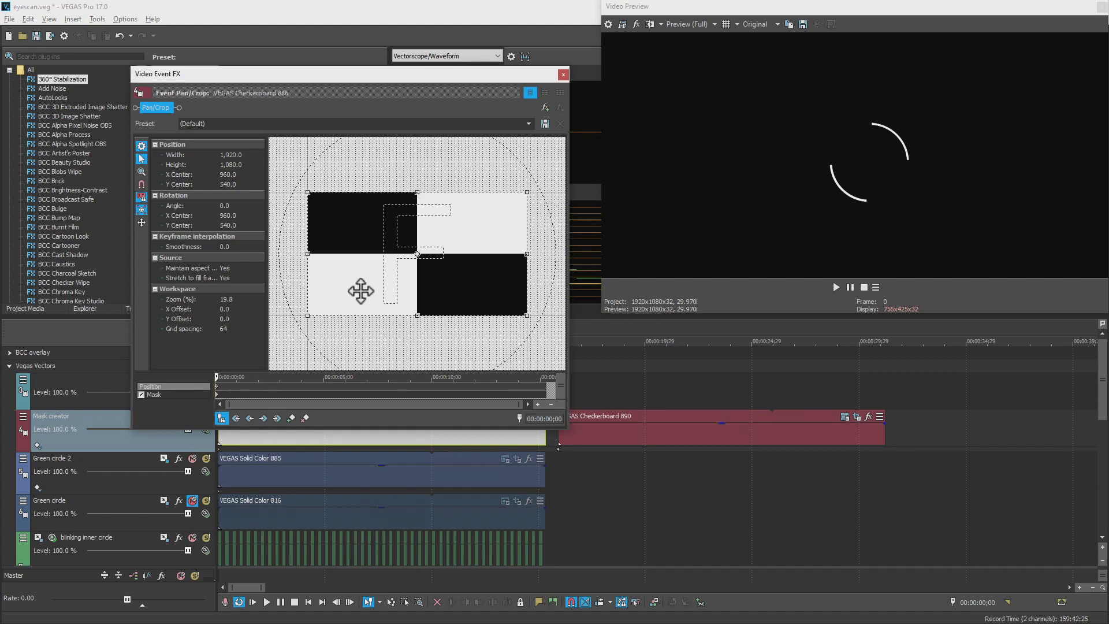
pyautogui.click(218, 397)
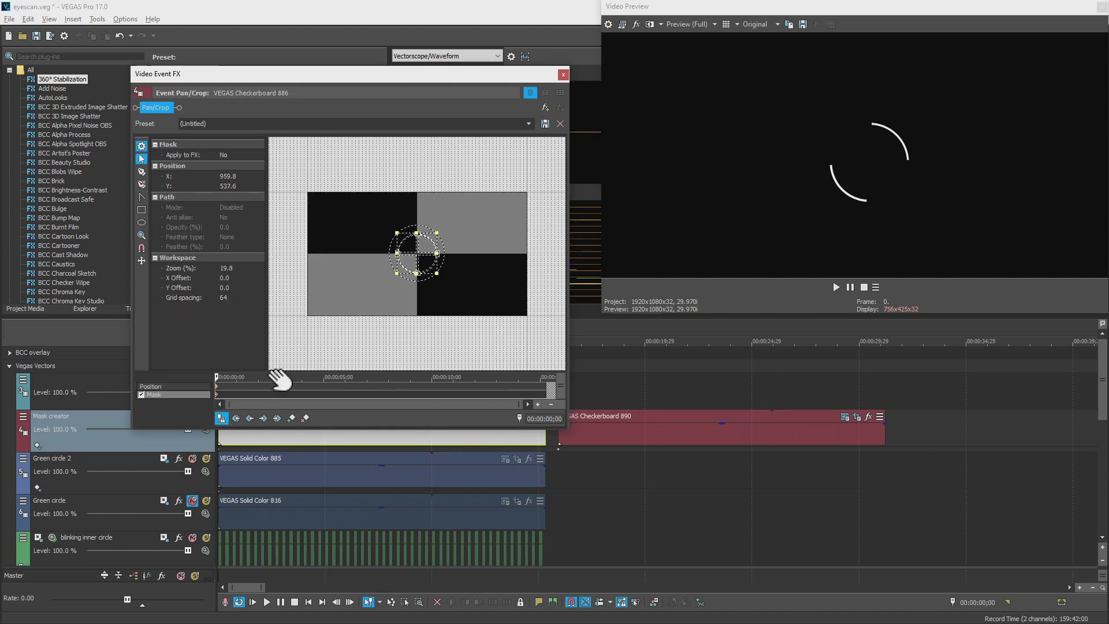
pyautogui.scroll(4, 428, 254)
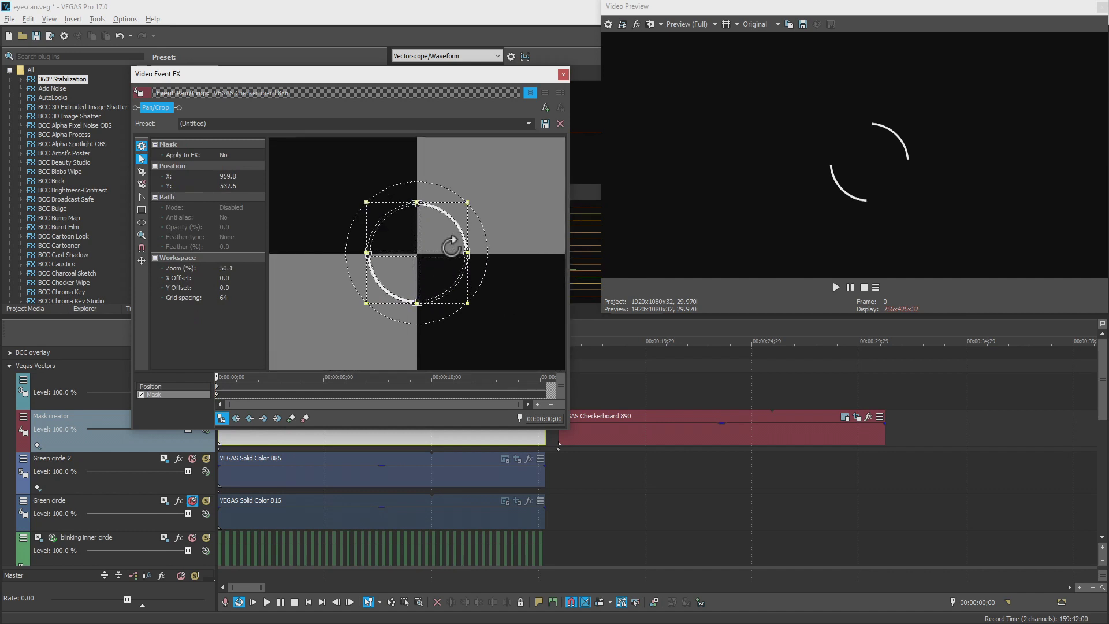
pyautogui.scroll(-2, 448, 240)
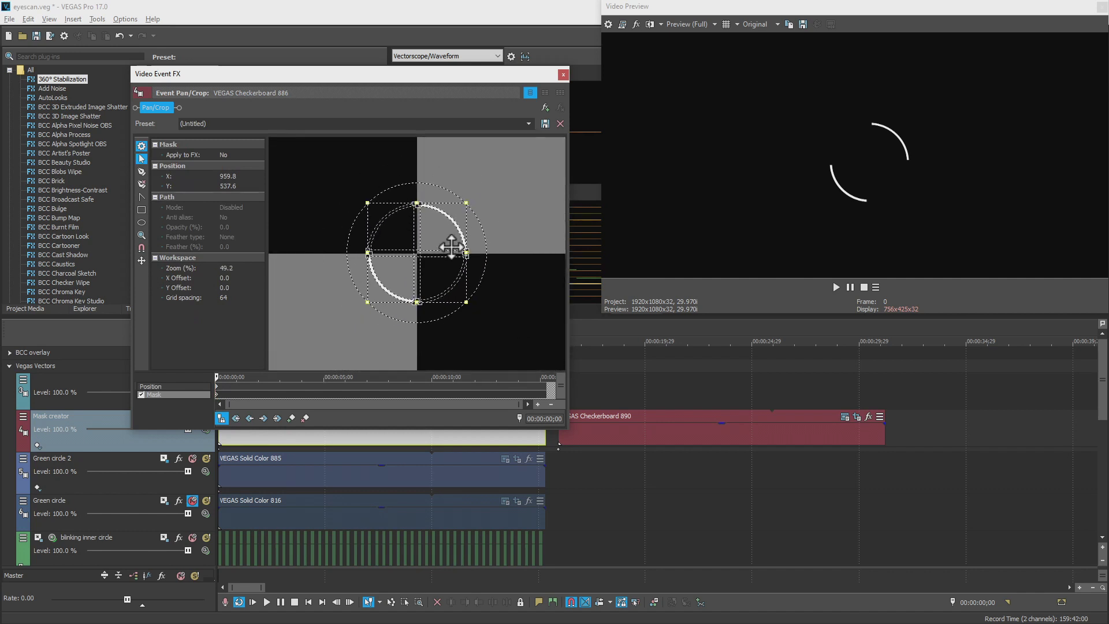
pyautogui.click(563, 75)
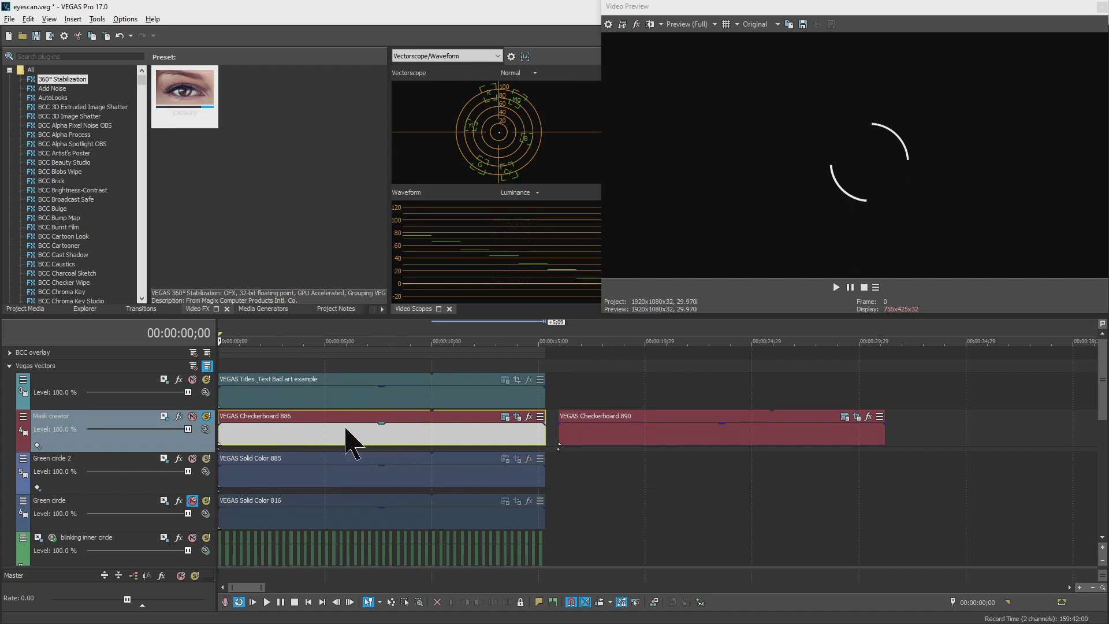
# View the Selectively Paste Event Attributes options for the Green circle 2 event, then close the dialog without pasting.
pyautogui.click(379, 434)
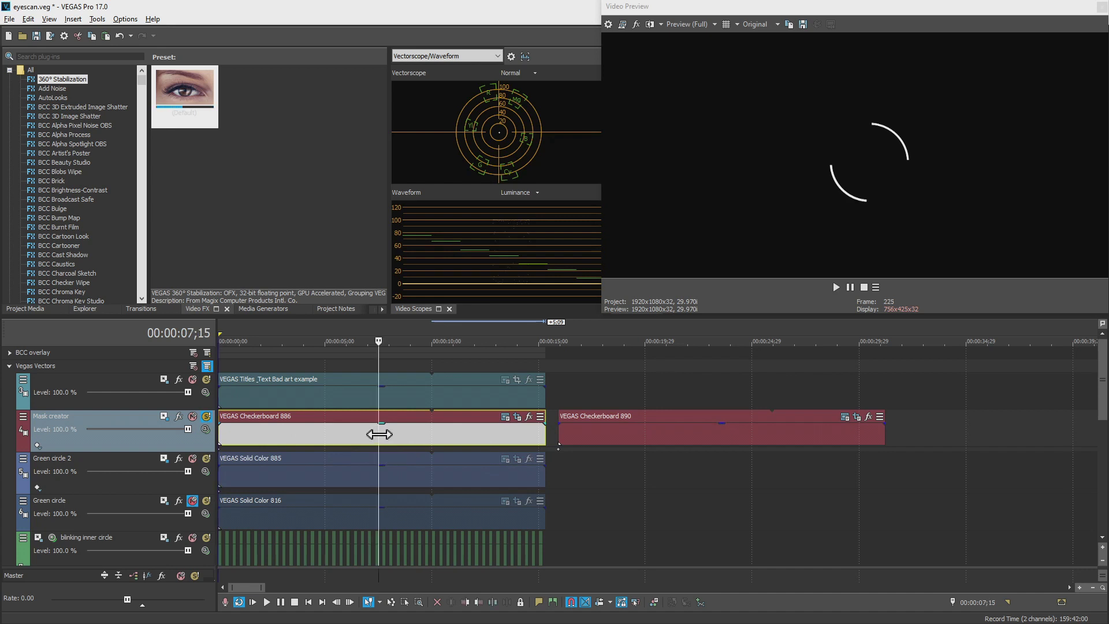
pyautogui.click(336, 474)
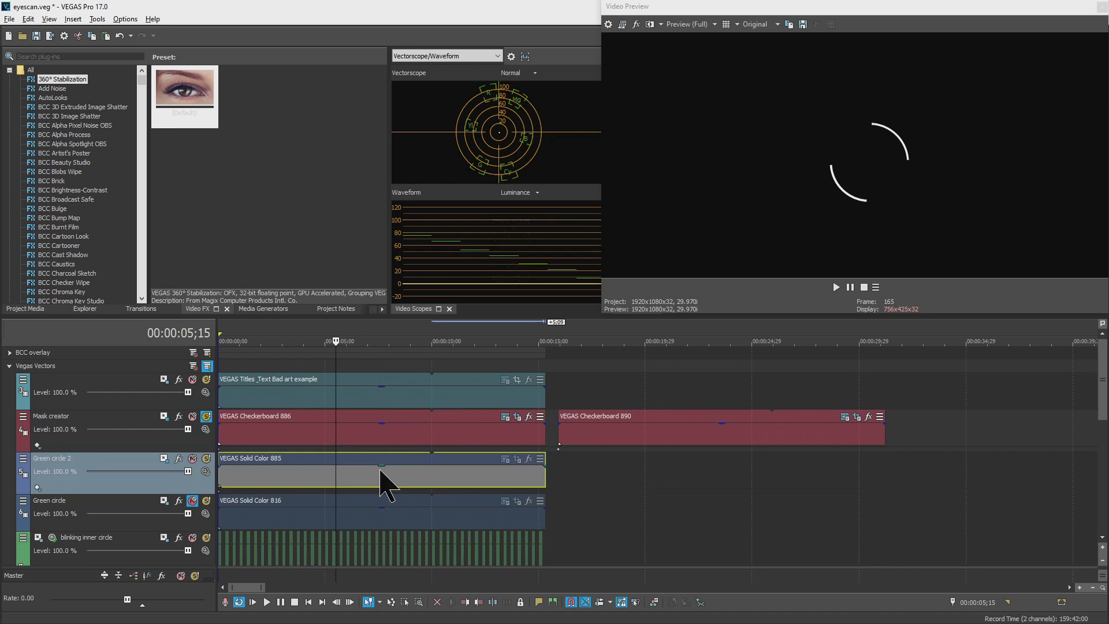
pyautogui.rightClick(407, 473)
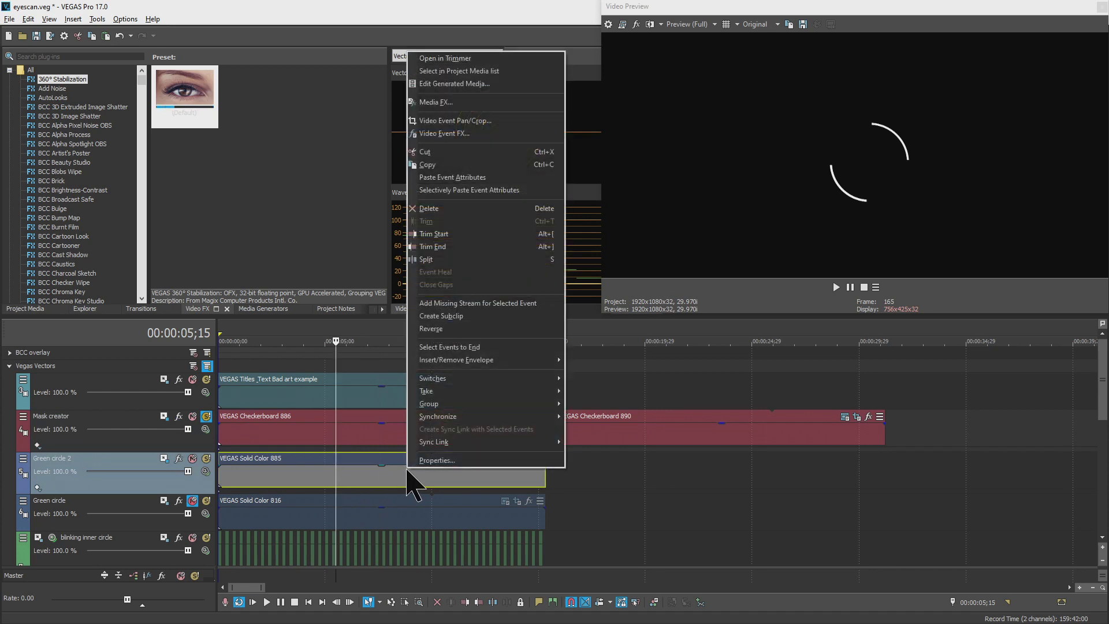
pyautogui.click(487, 191)
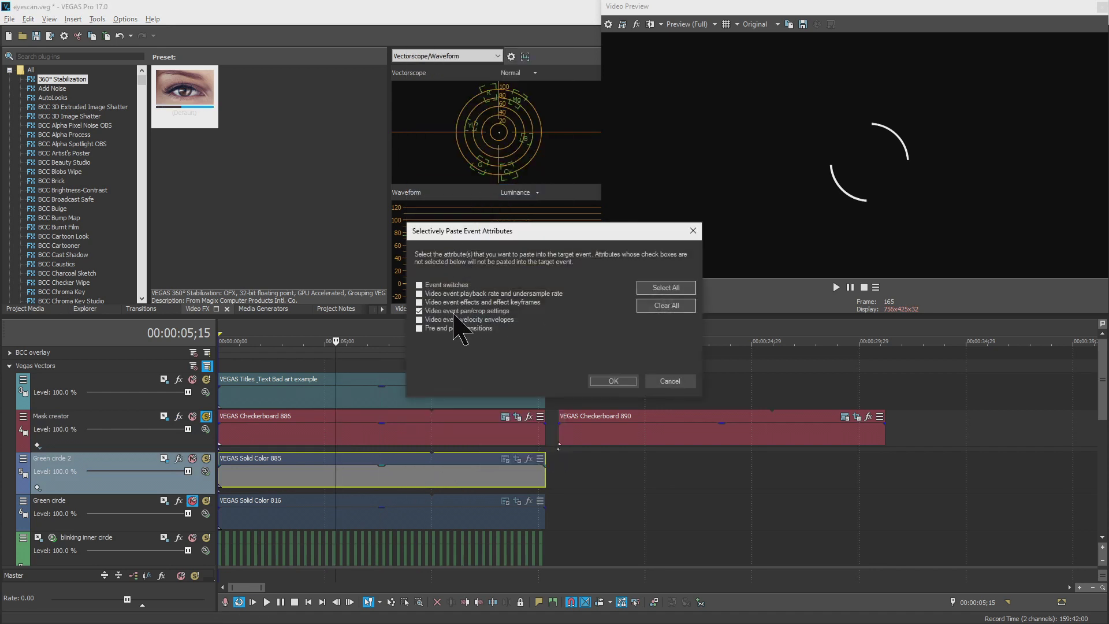
pyautogui.click(670, 381)
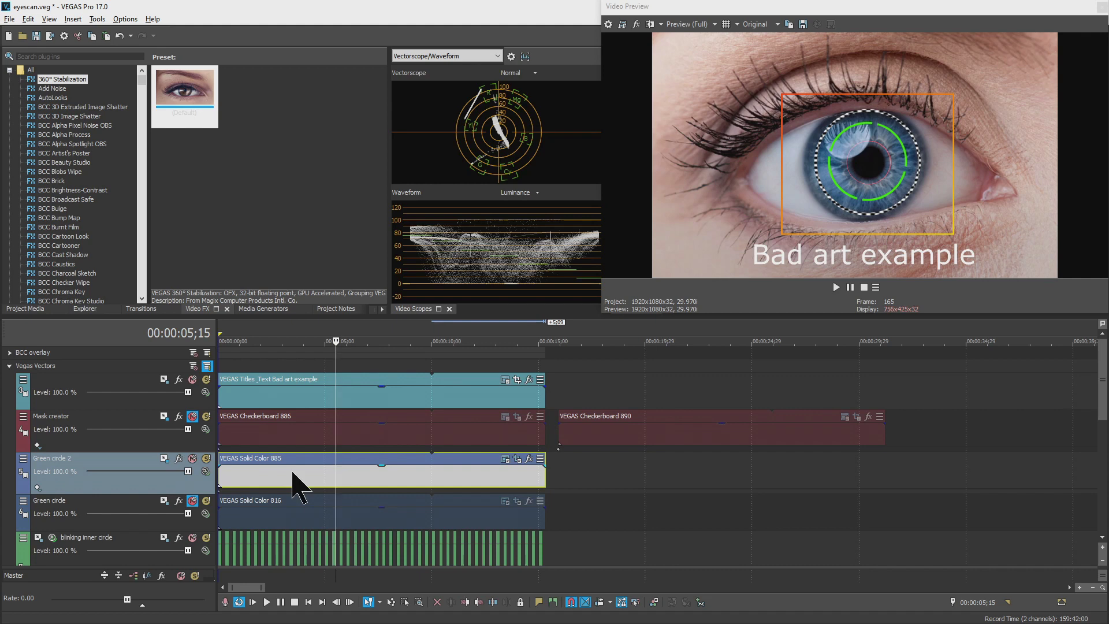
# Review the rotation angles at successive Position keyframes of the Green circle 2 event in Event Pan/Crop, then close the window.
pyautogui.click(516, 459)
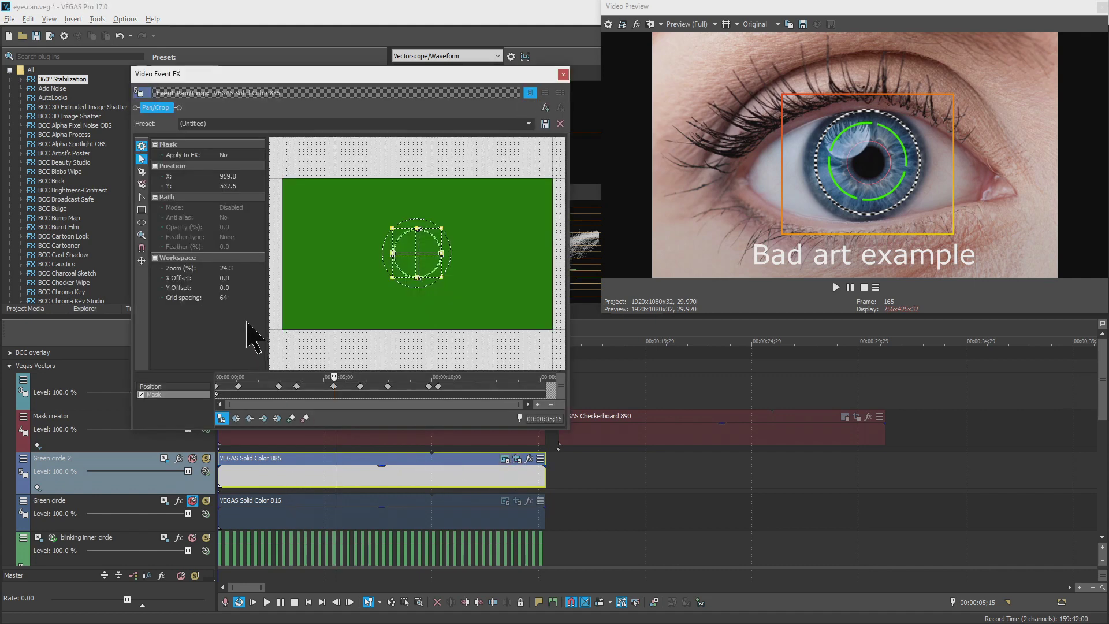
pyautogui.click(217, 386)
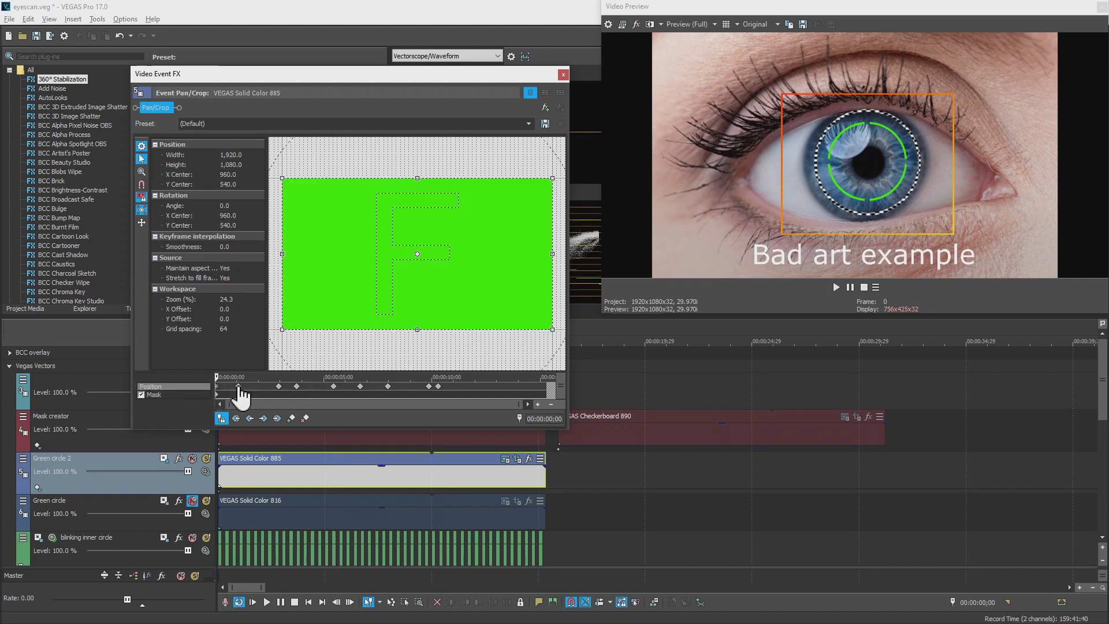
pyautogui.click(238, 386)
pyautogui.scroll(-4, 400, 260)
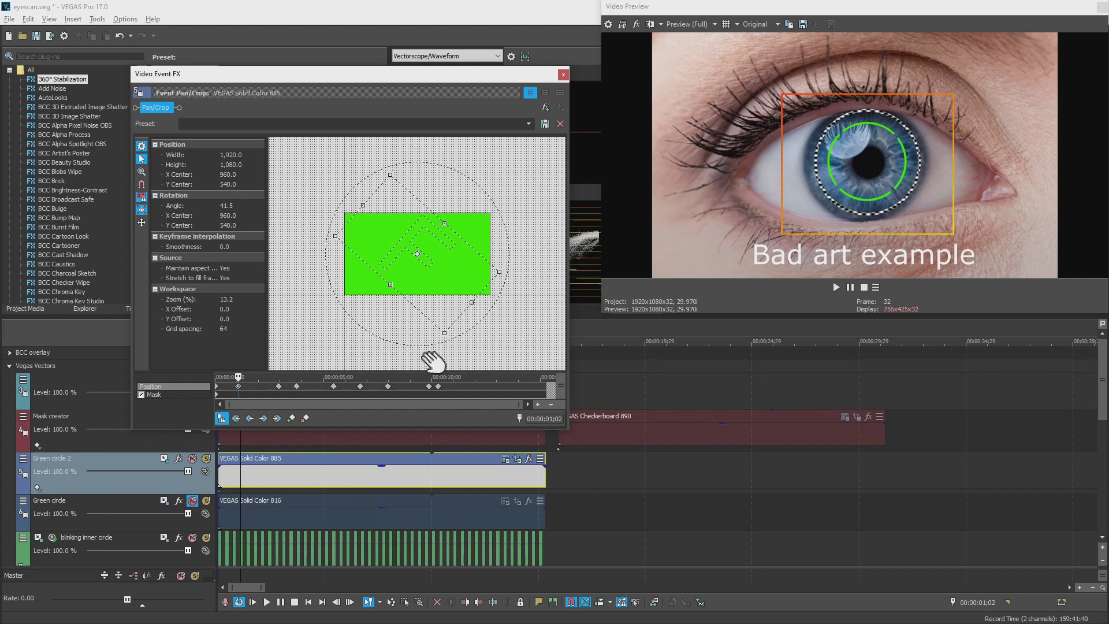
pyautogui.click(296, 387)
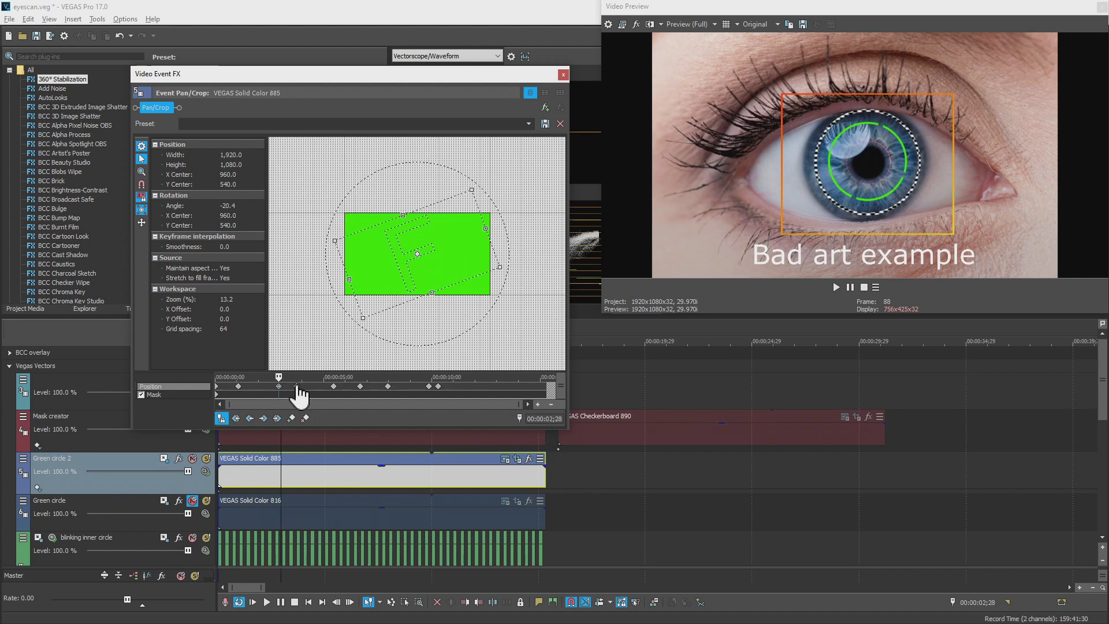
pyautogui.click(334, 387)
pyautogui.click(360, 386)
pyautogui.click(563, 74)
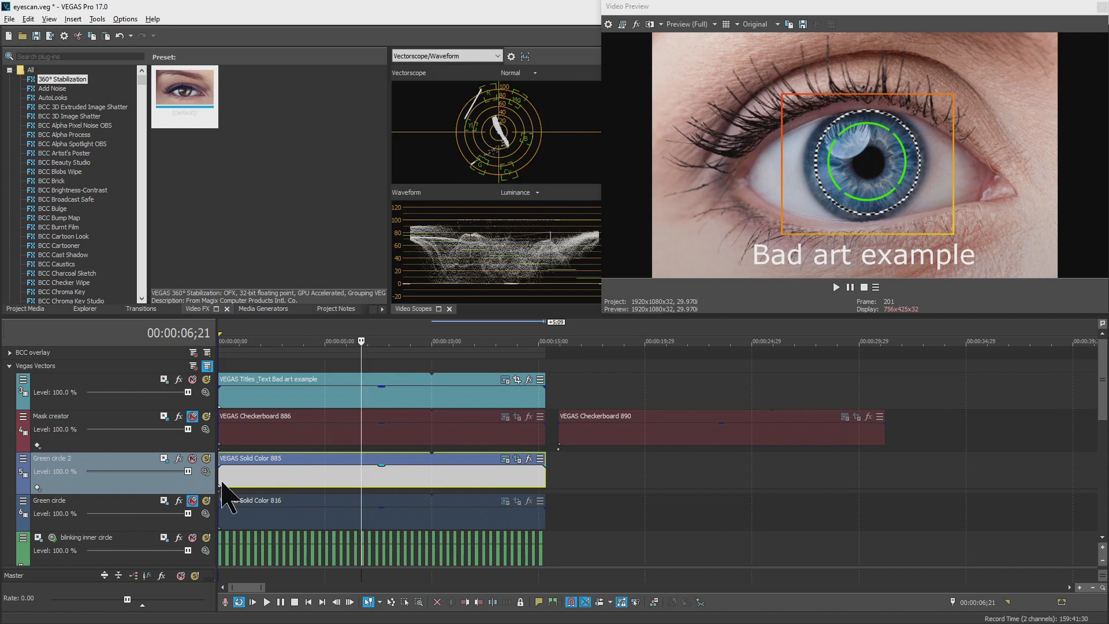
# Mute the Green circle 2 track, unmute the Green circle track, and play back its animation.
pyautogui.click(193, 459)
pyautogui.click(193, 501)
pyautogui.press('space')
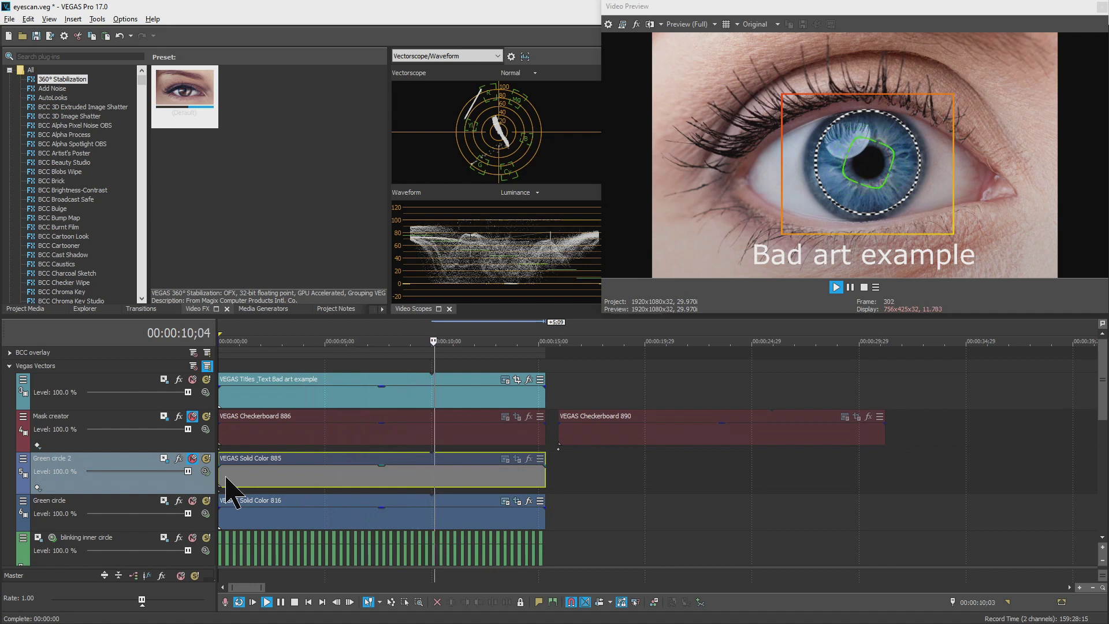
pyautogui.press('space')
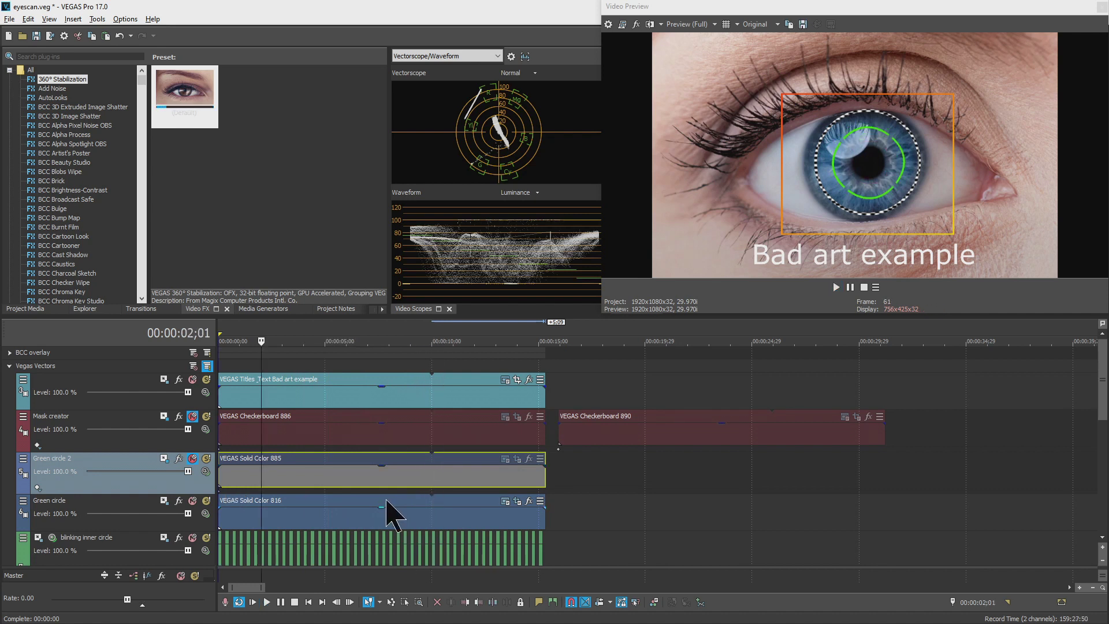
# Scrub through the mask keyframes of the Green circle event in Event Pan/Crop to examine the mask rotation, then close the window.
pyautogui.click(518, 502)
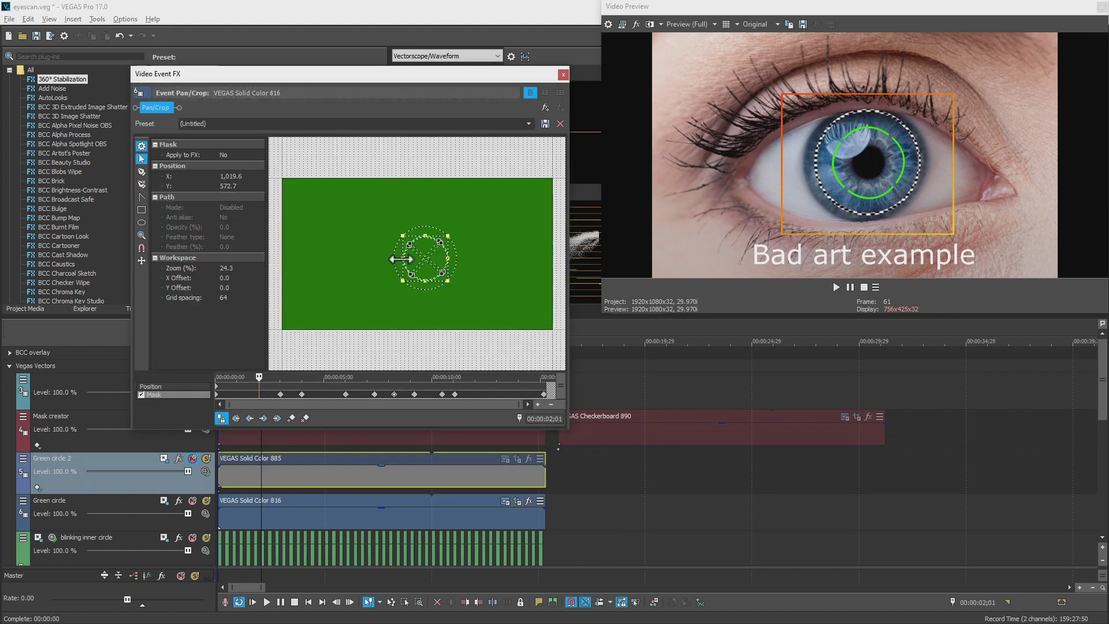
pyautogui.scroll(4, 428, 254)
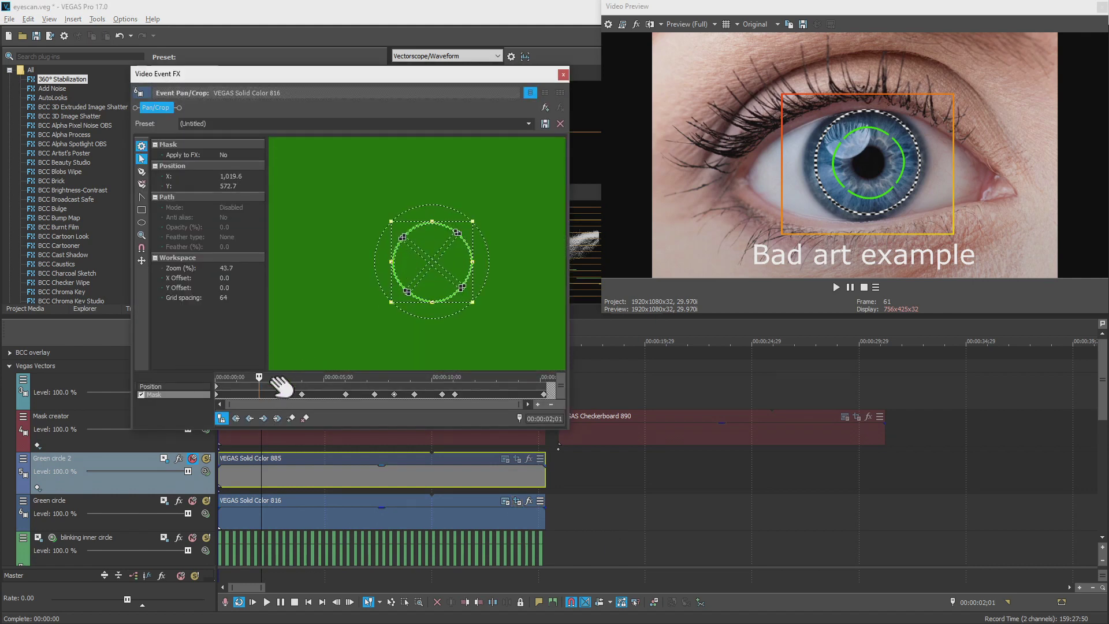
pyautogui.moveTo(259, 377); pyautogui.dragTo(415, 377)
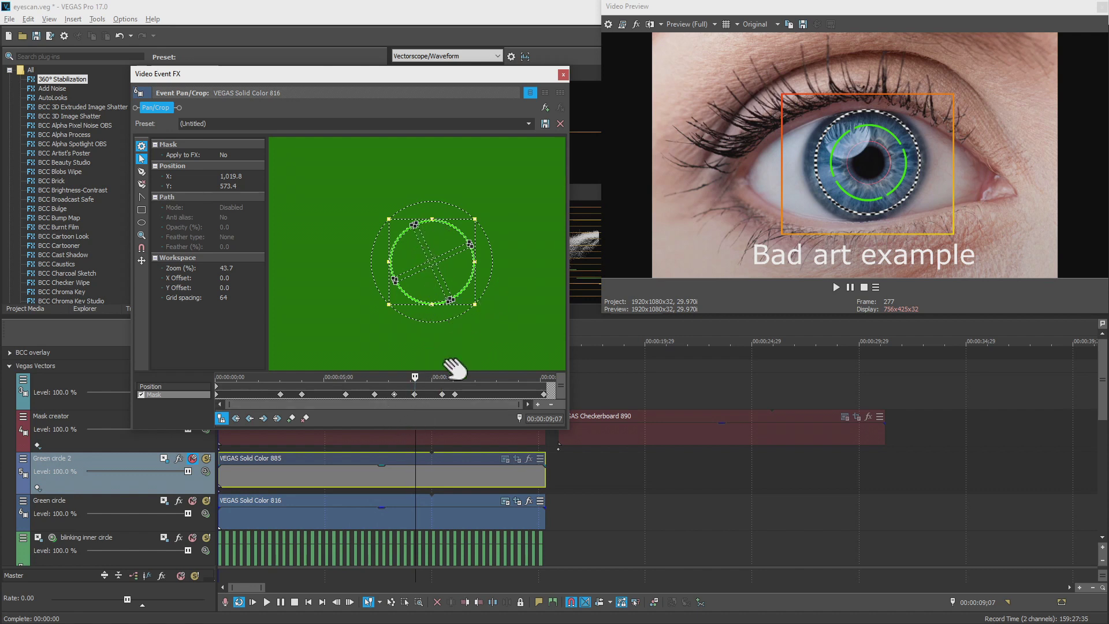
pyautogui.moveTo(414, 376); pyautogui.dragTo(344, 379)
pyautogui.click(563, 75)
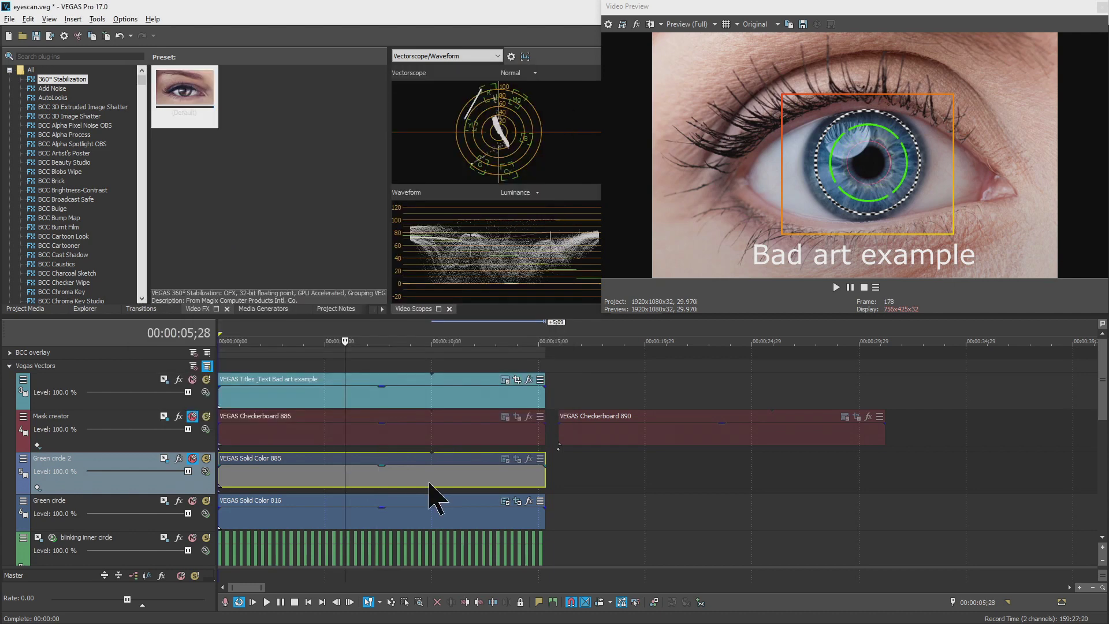
pyautogui.scroll(-5, 434, 488)
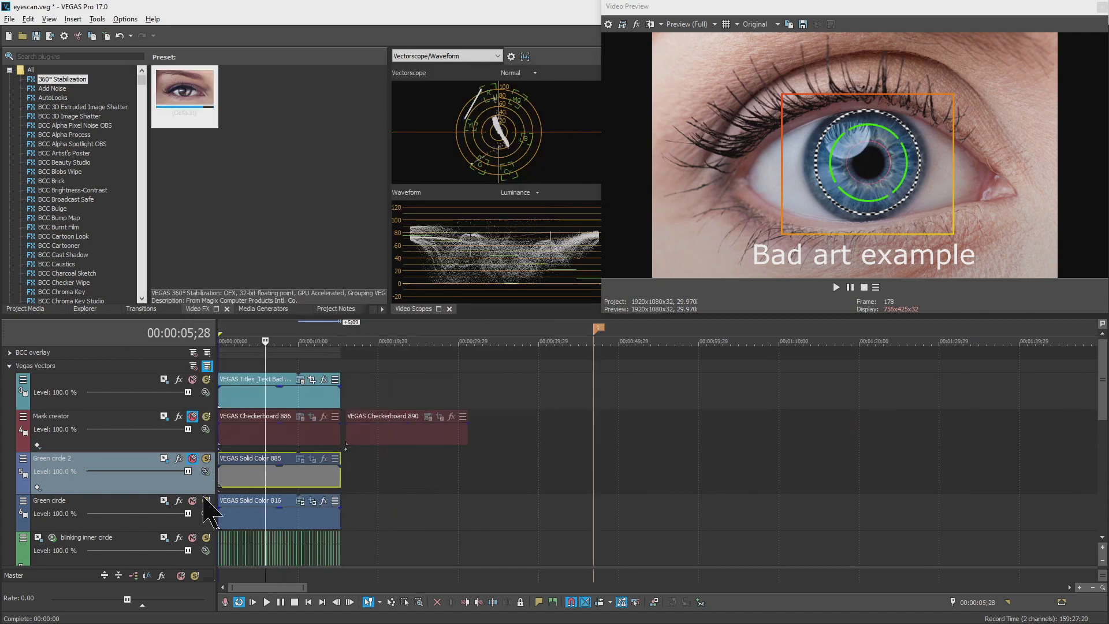
# Mute the Green circle track, unmute the Green circle 2 track, and play back its animation from the start.
pyautogui.click(191, 500)
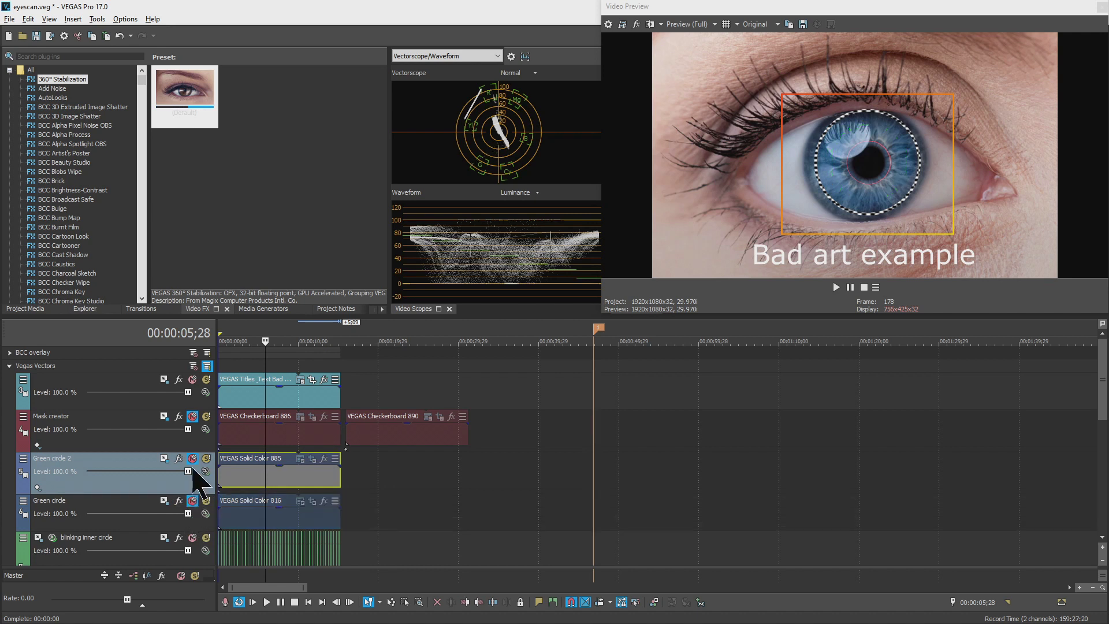
pyautogui.click(192, 458)
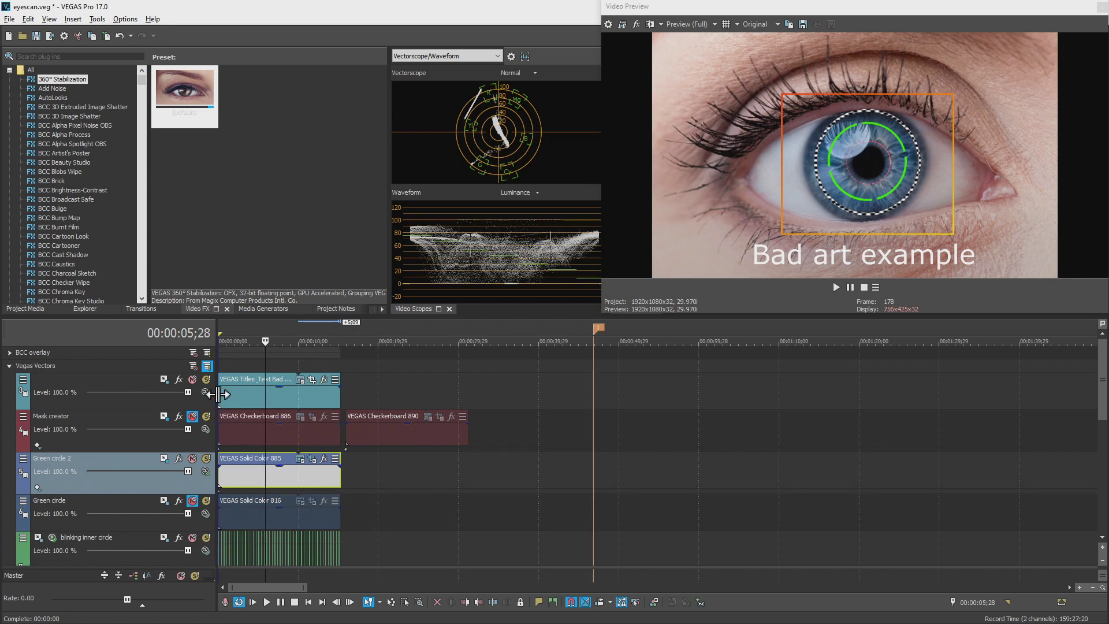
pyautogui.click(230, 396)
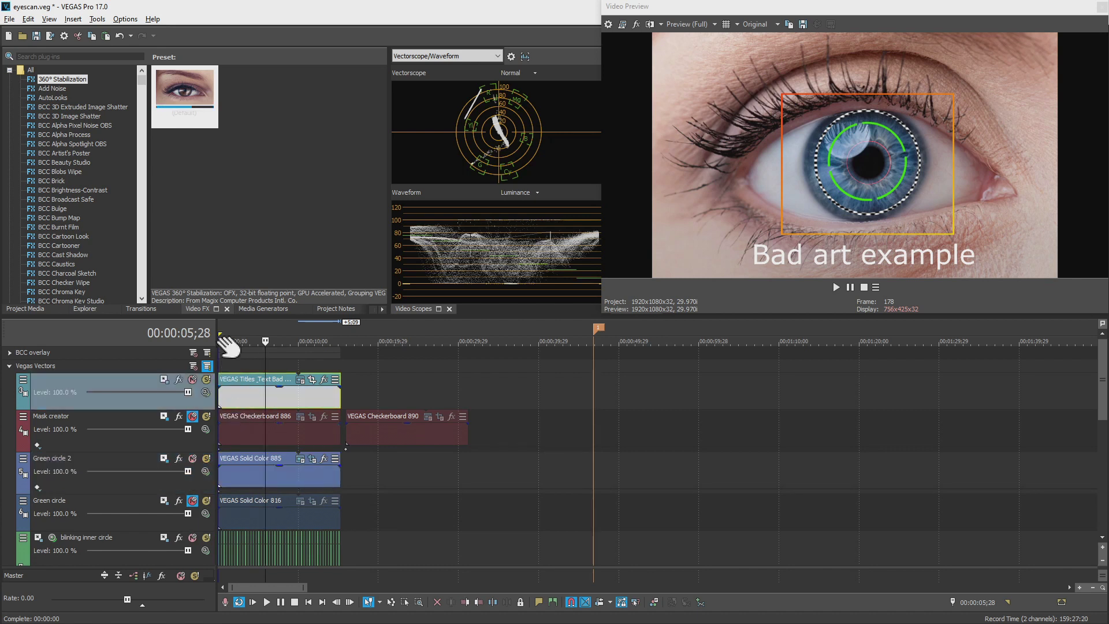
pyautogui.click(224, 333)
pyautogui.press('space')
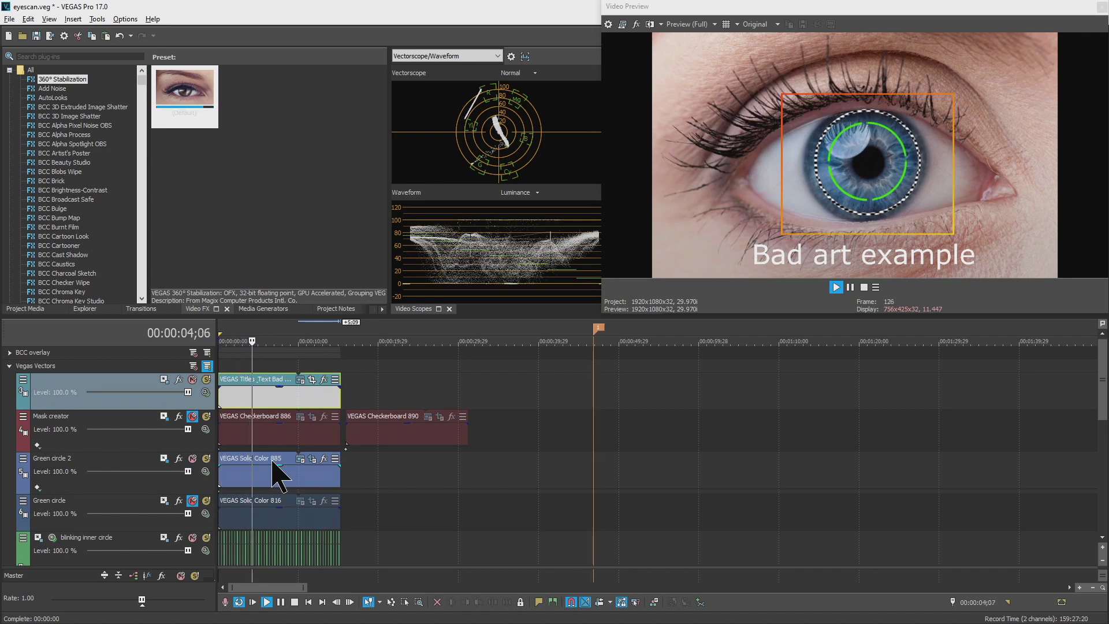
pyautogui.press('space')
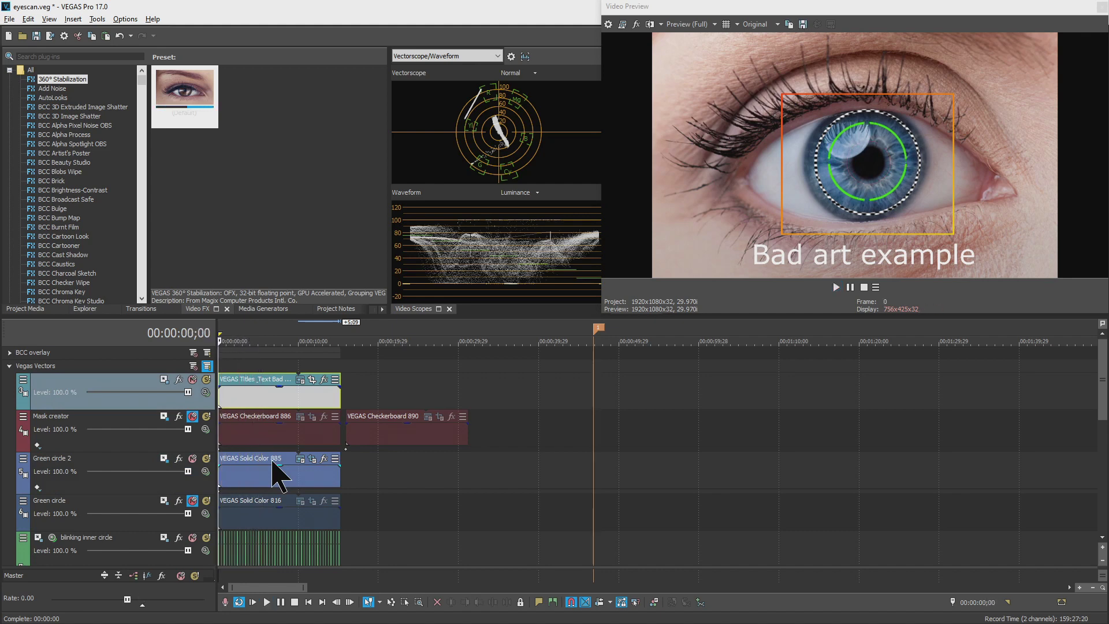
# Mute the Outer box and Outer circle tracks and play back the remaining green circle animation over the eye.
pyautogui.scroll(-6, 272, 463)
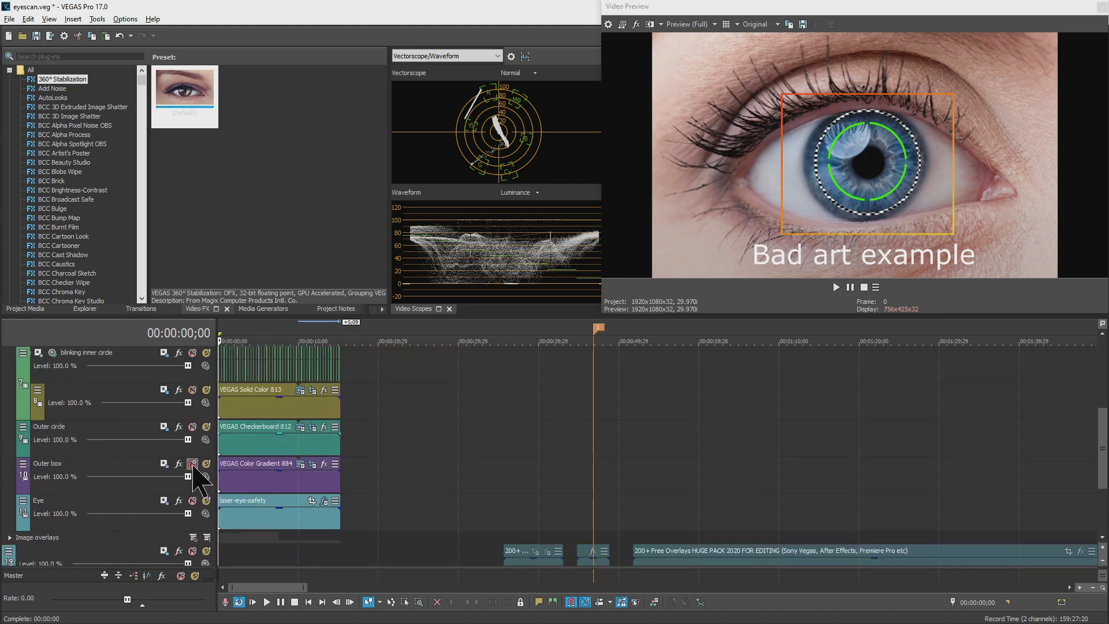
pyautogui.click(192, 464)
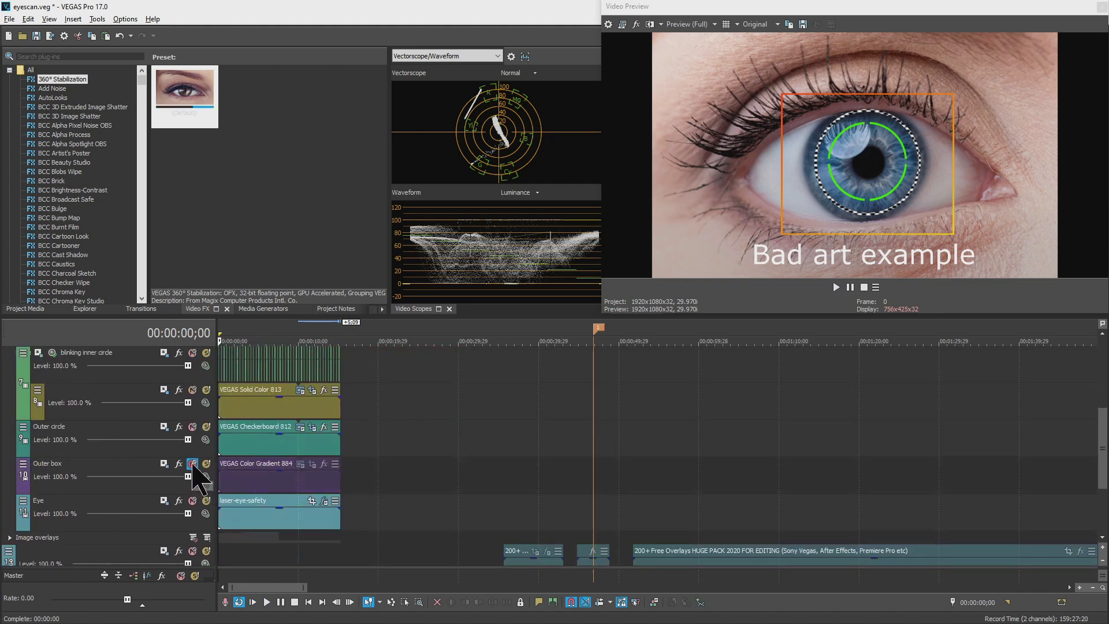
pyautogui.click(193, 427)
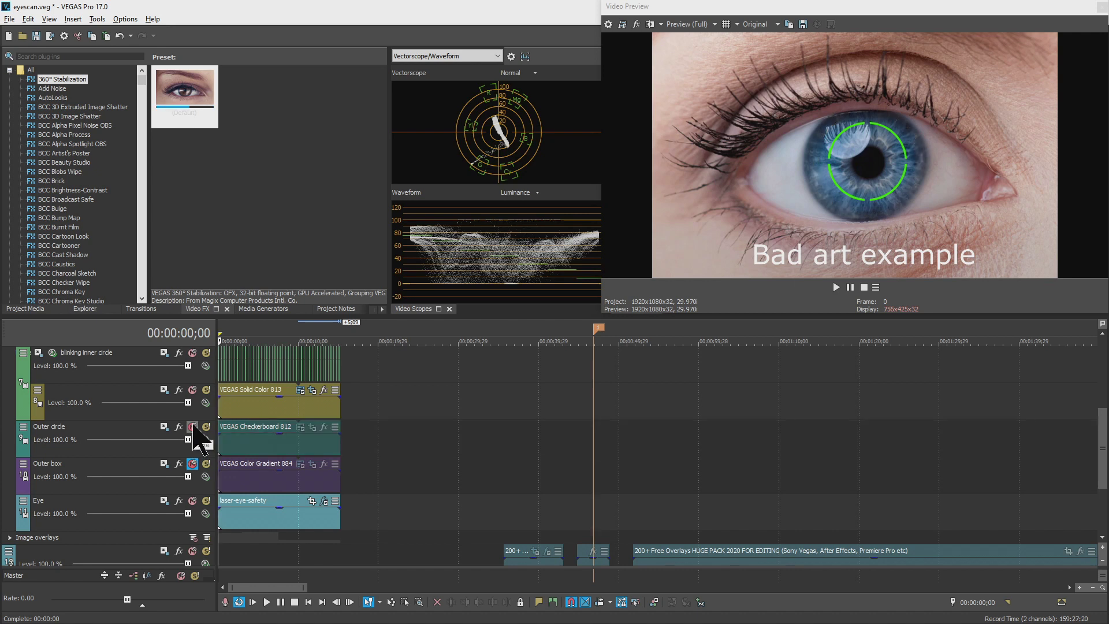
pyautogui.press('space')
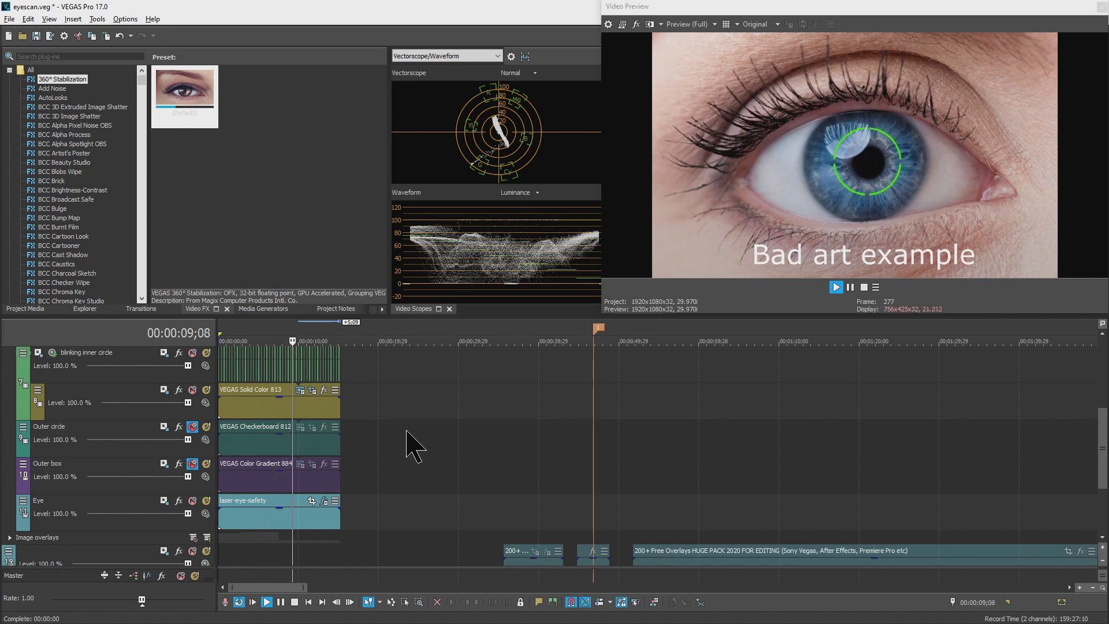
pyautogui.press('space')
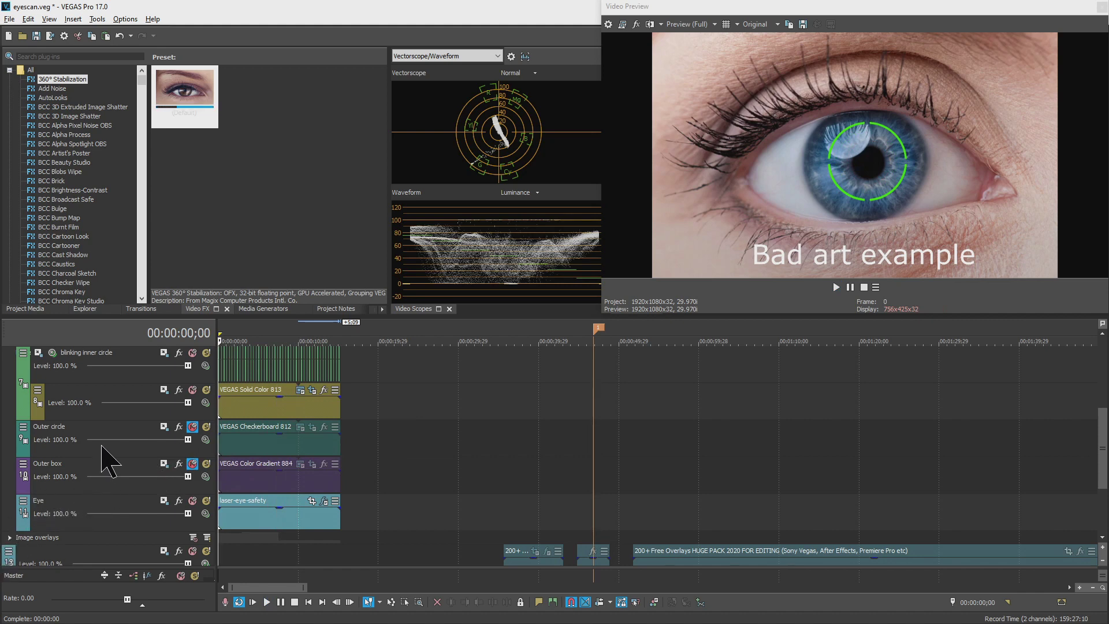
# Collapse the Vegas Vectors group and scrub through the 200+ Free Overlays HUGE PACK source clips on the ungrouped track.
pyautogui.scroll(5, 216, 447)
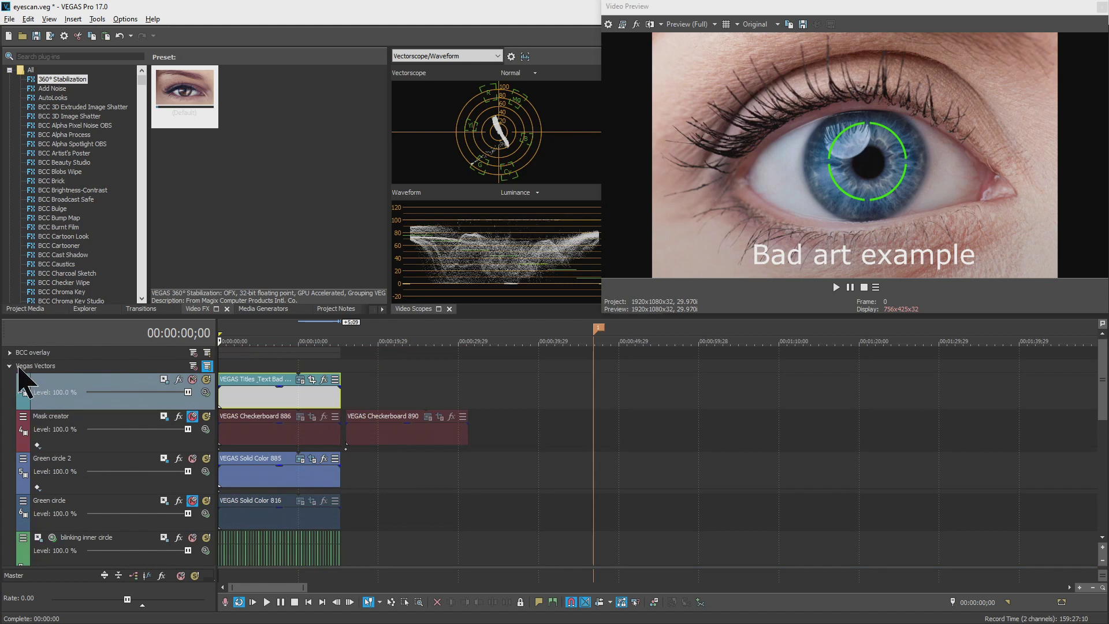
pyautogui.click(10, 367)
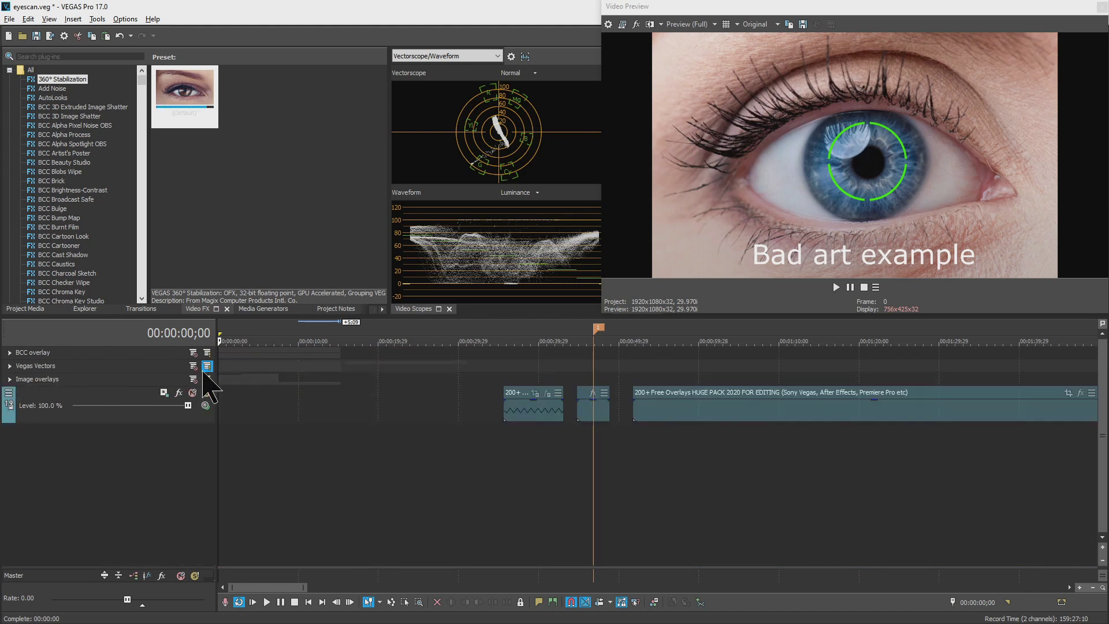
pyautogui.click(544, 410)
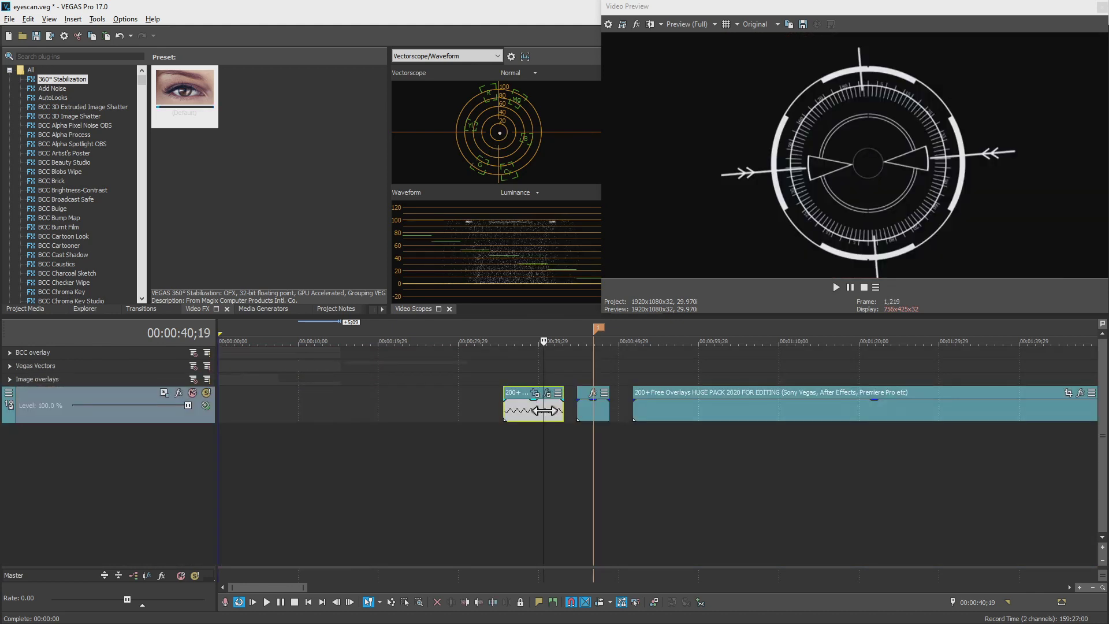
pyautogui.click(681, 415)
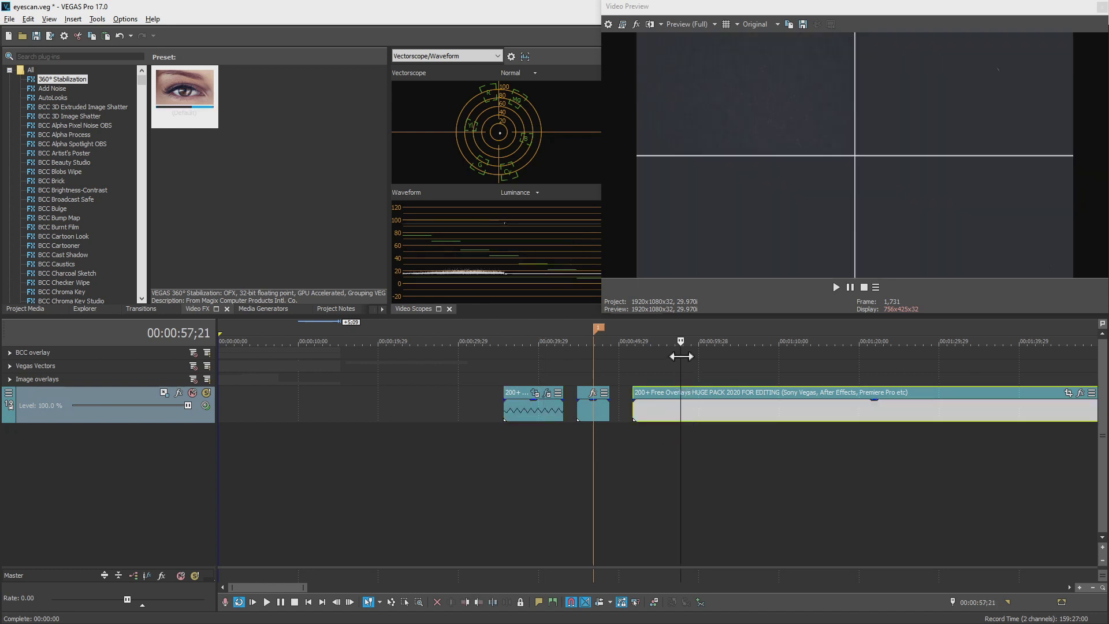
pyautogui.moveTo(681, 356); pyautogui.dragTo(948, 364)
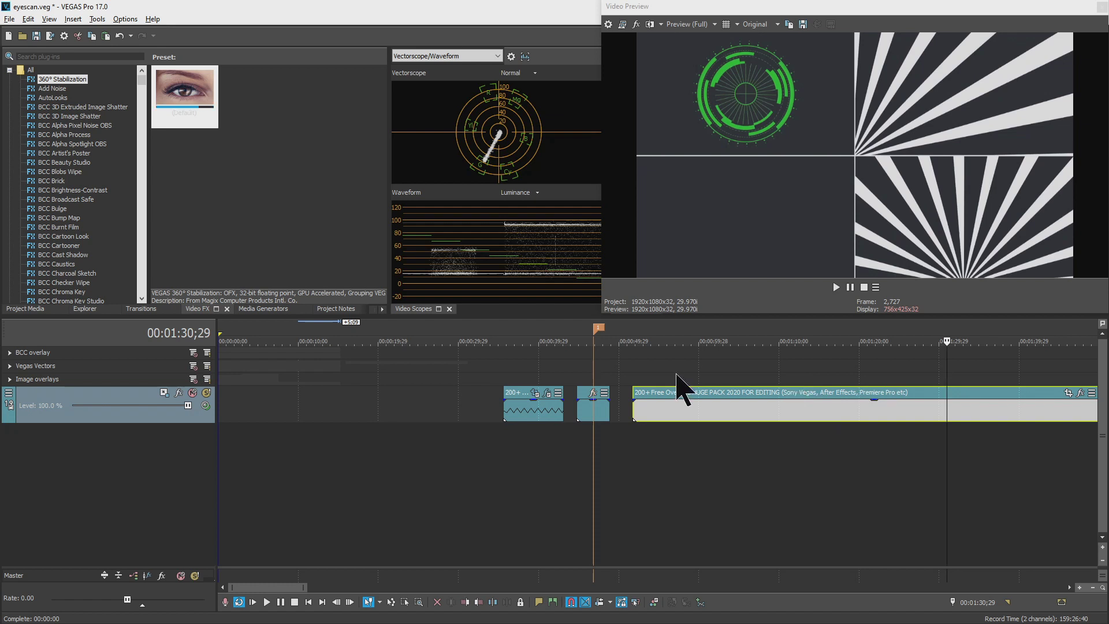
pyautogui.moveTo(947, 405)
pyautogui.mouseDown()
pyautogui.moveTo(1066, 397)
pyautogui.moveTo(936, 402)
pyautogui.mouseUp()
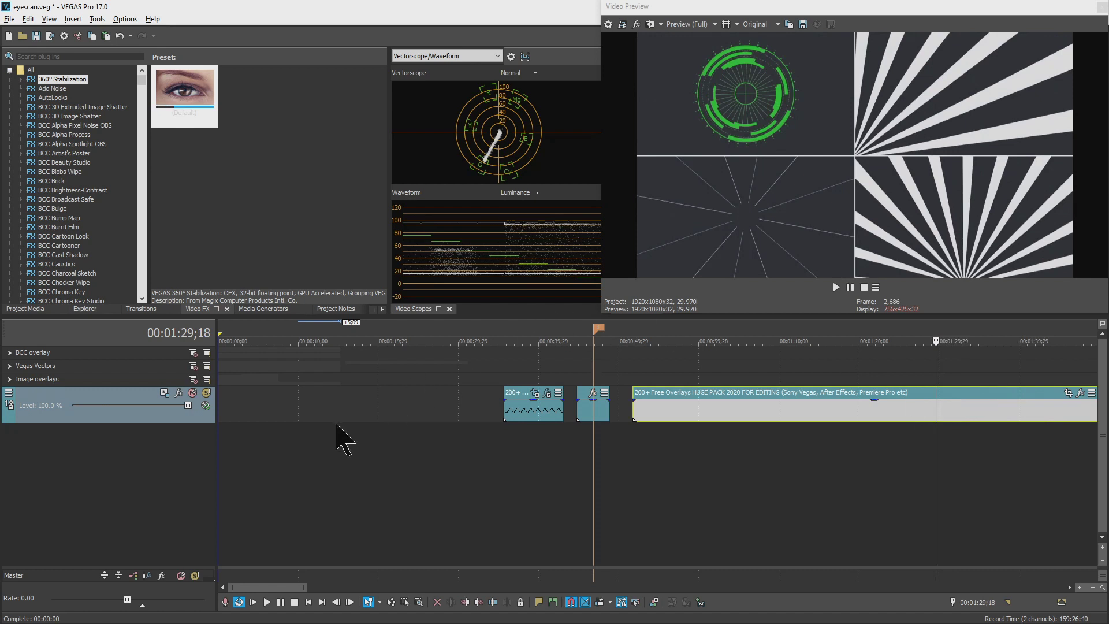
# Expand the Image overlays group, solo it, and preview the composite at 00:00:01;20.
pyautogui.click(10, 380)
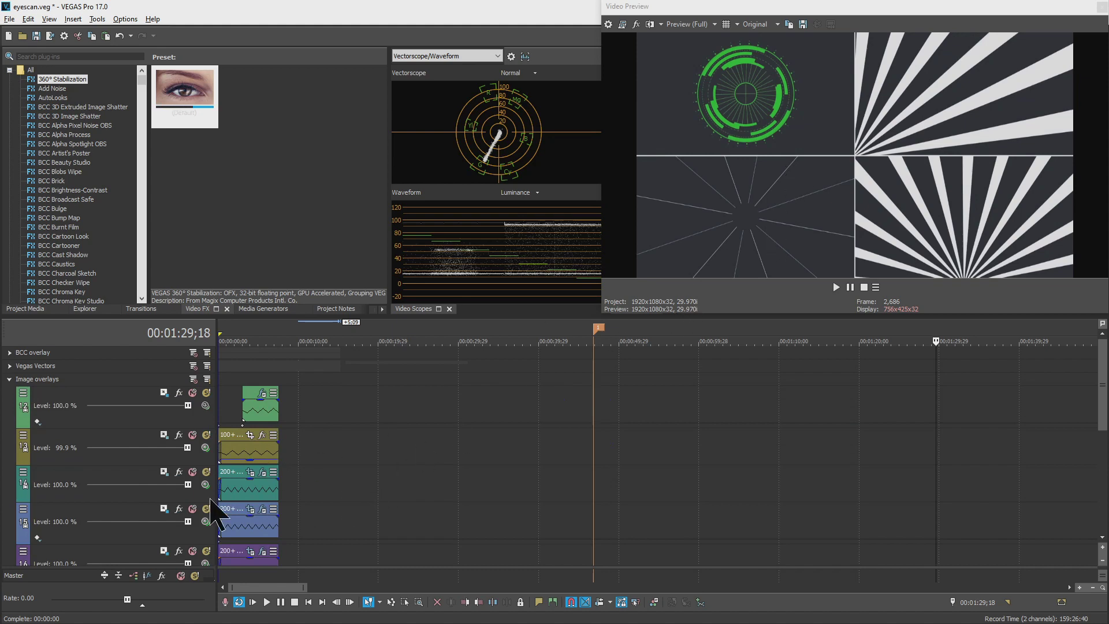
pyautogui.scroll(-3, 317, 470)
pyautogui.scroll(-2, 317, 470)
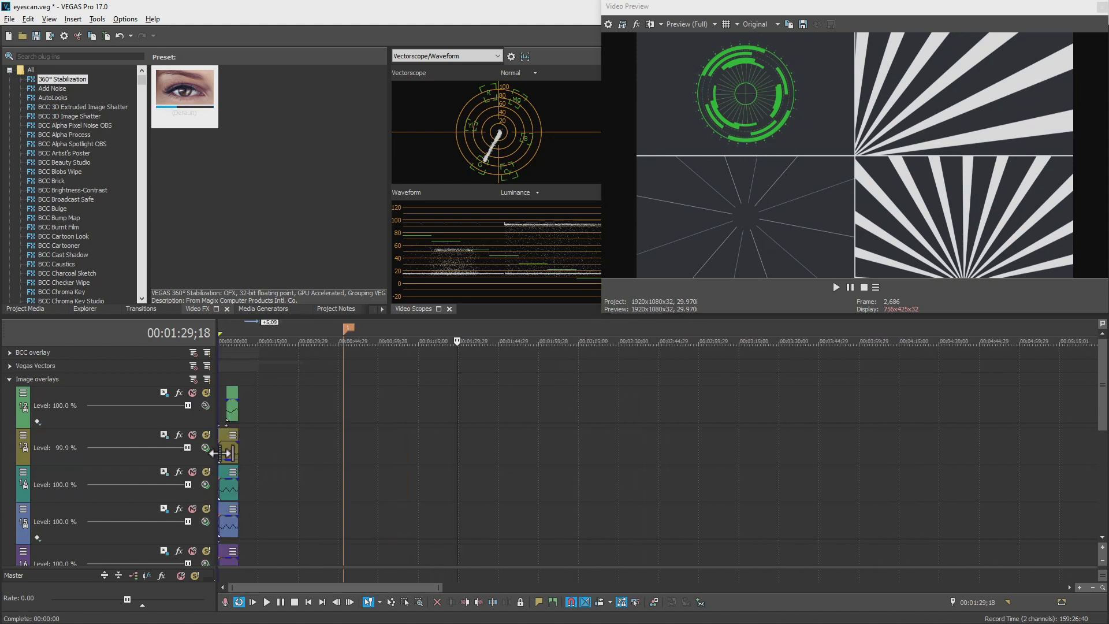
pyautogui.click(228, 465)
pyautogui.scroll(4, 404, 453)
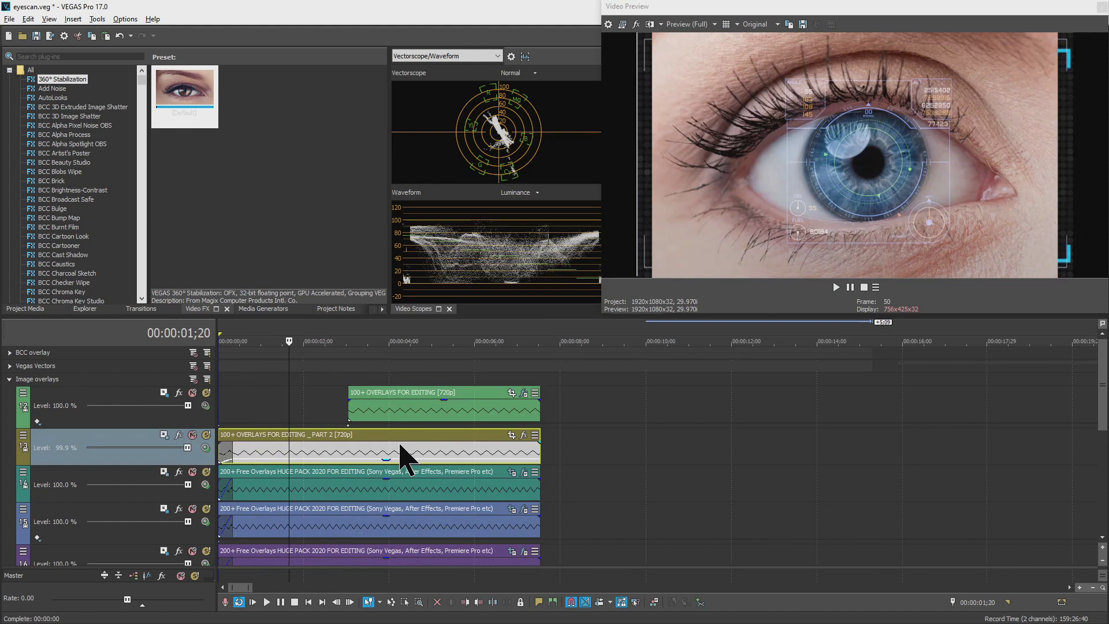
pyautogui.click(288, 448)
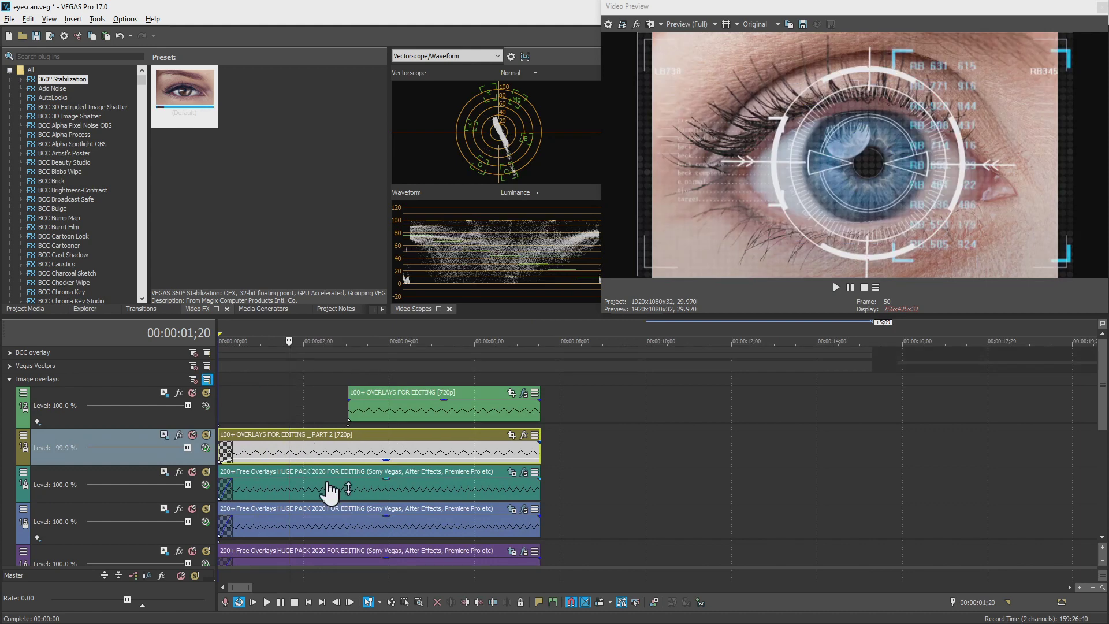
# Solo the laser-eye-safety track, track 17 and track 16 one at a time, leaving only track 16 soloed.
pyautogui.scroll(-1, 324, 488)
pyautogui.scroll(-3, 326, 488)
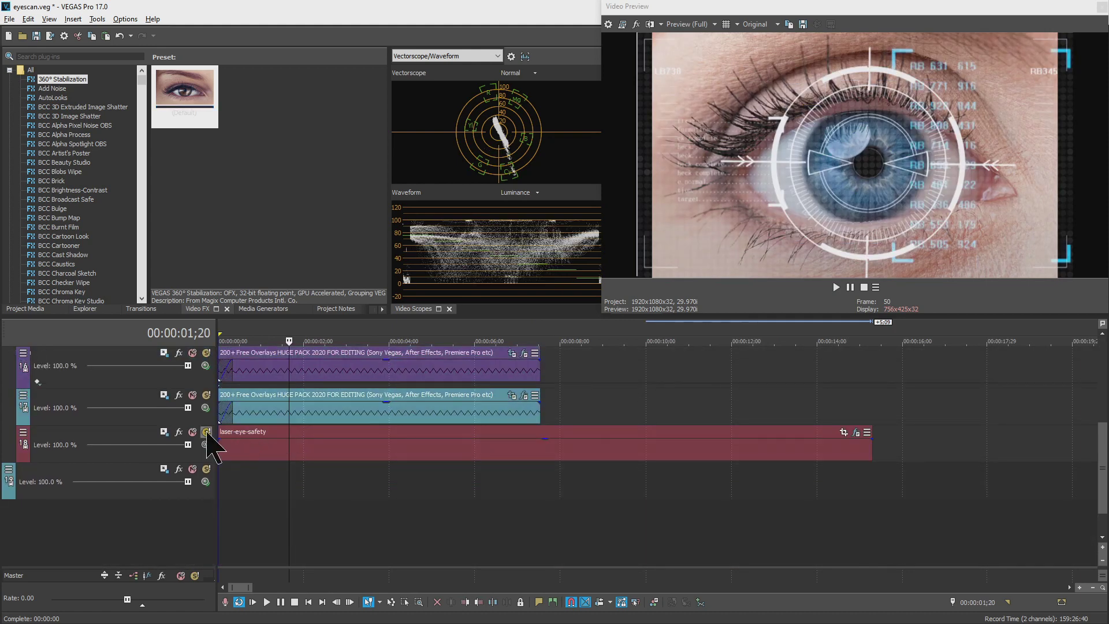
pyautogui.click(206, 432)
pyautogui.click(206, 432)
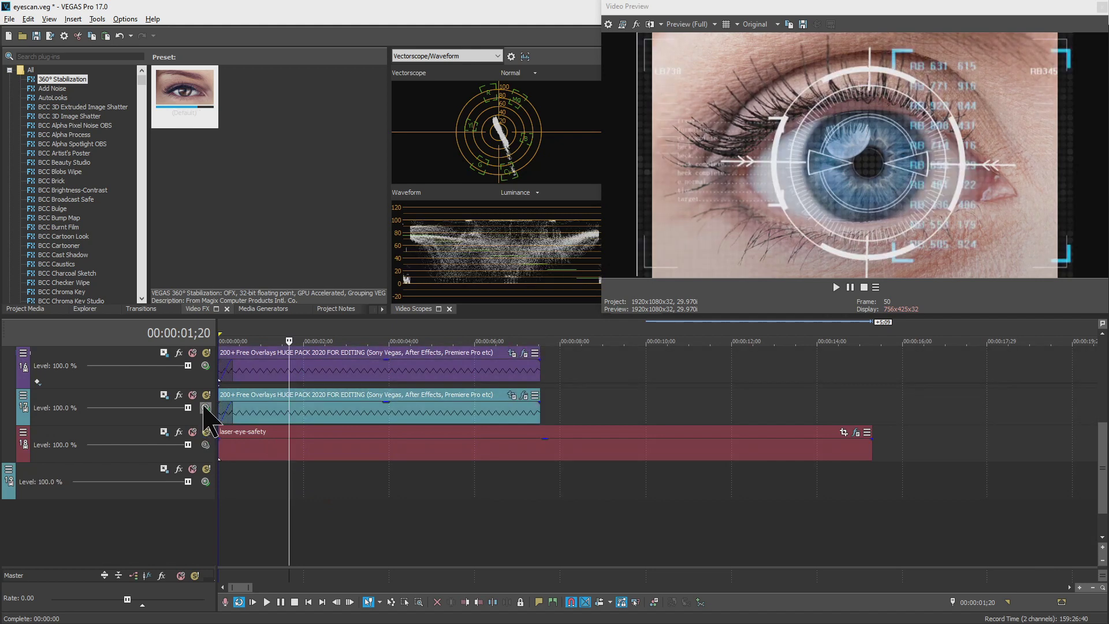
pyautogui.click(207, 395)
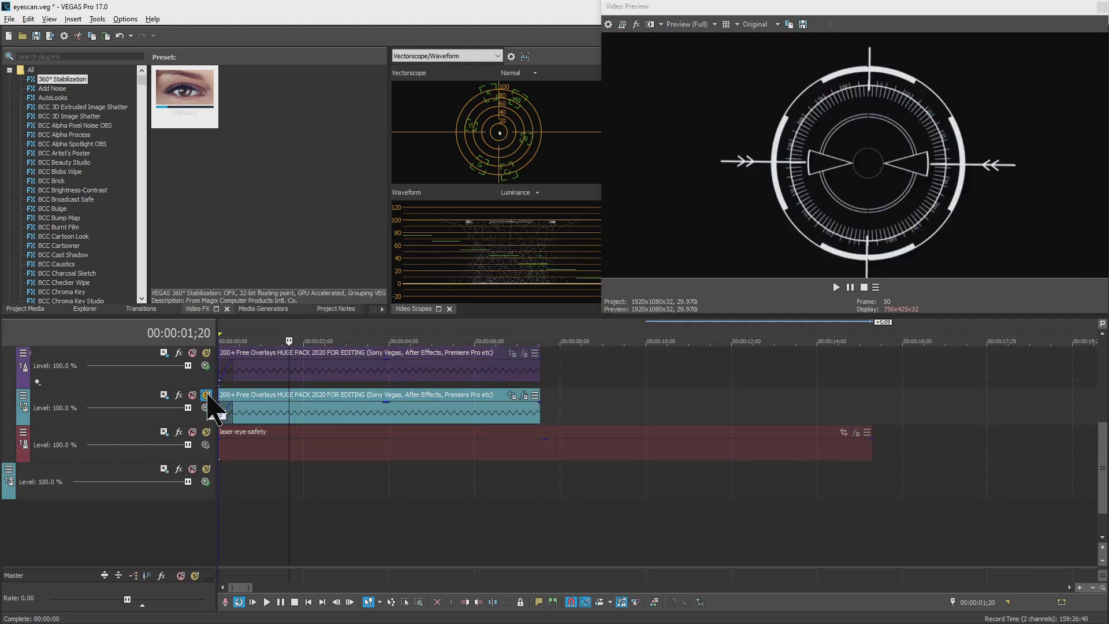
pyautogui.click(207, 395)
pyautogui.click(207, 352)
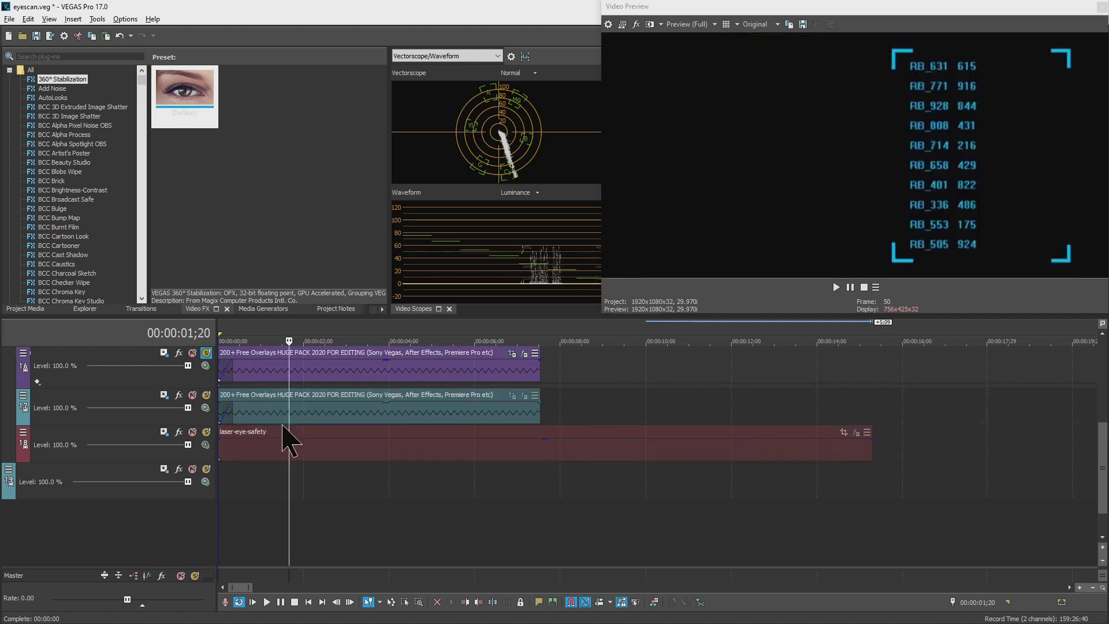
# Add tracks 15, 17 and 14 one by one to the soloed overlays to see how the layers combine.
pyautogui.scroll(3, 397, 458)
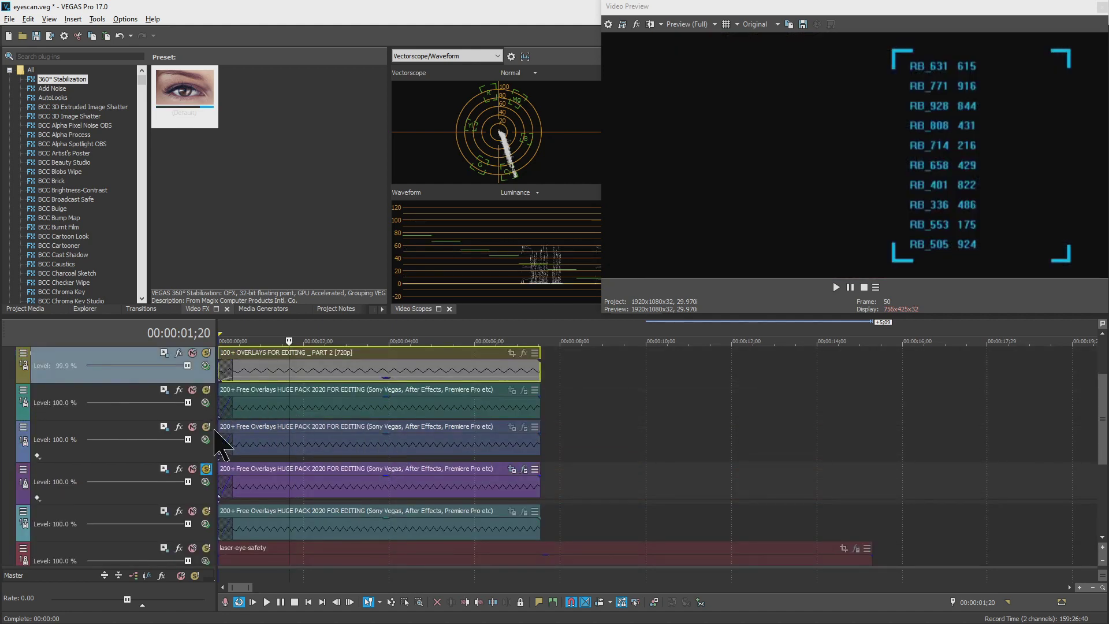
pyautogui.click(206, 427)
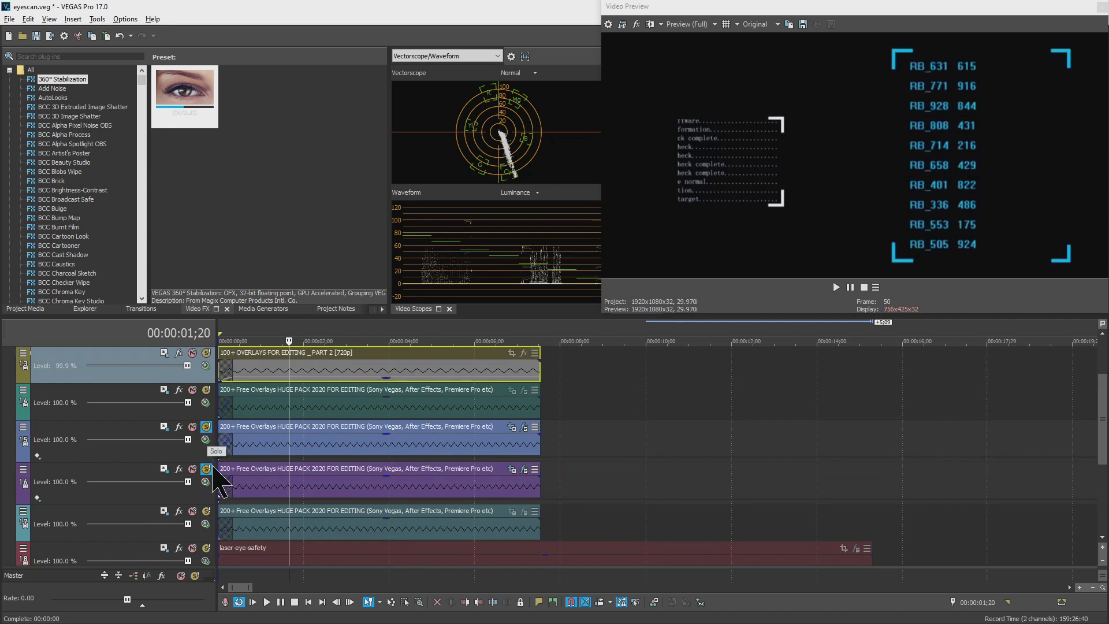
pyautogui.click(206, 512)
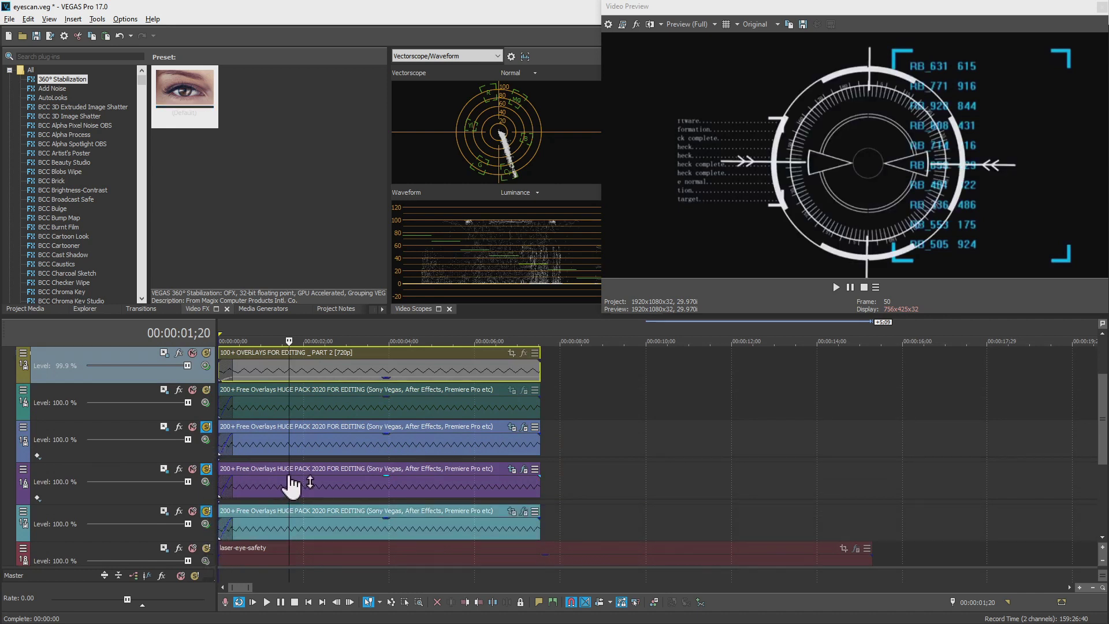
pyautogui.click(206, 390)
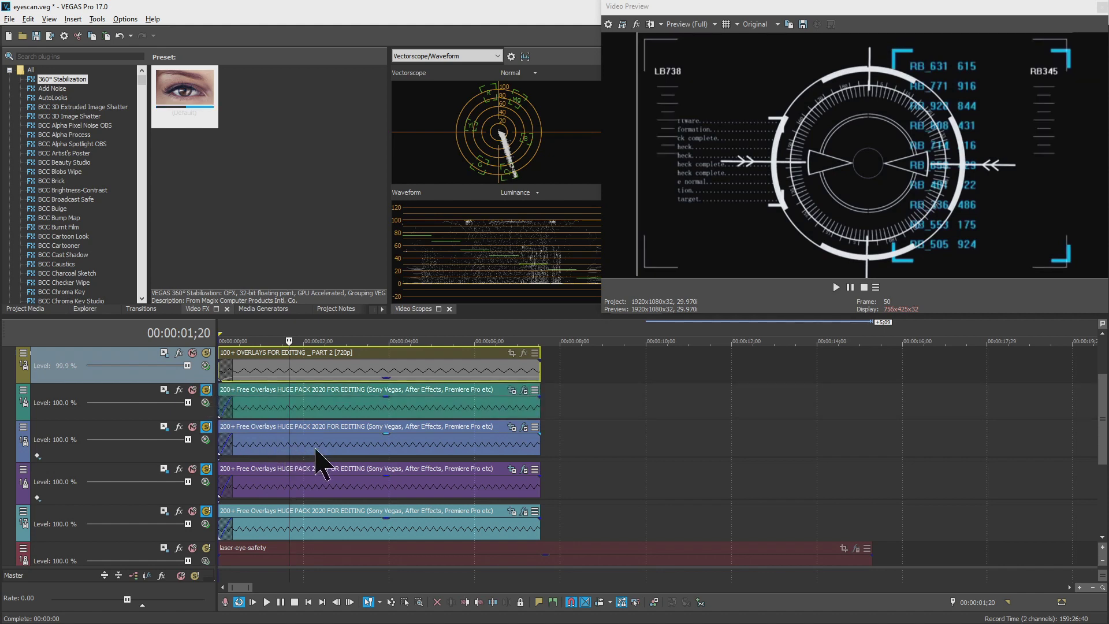
# Add track 13 to the soloed overlays, move to 00:00:04;00, and add track 12.
pyautogui.scroll(2, 317, 460)
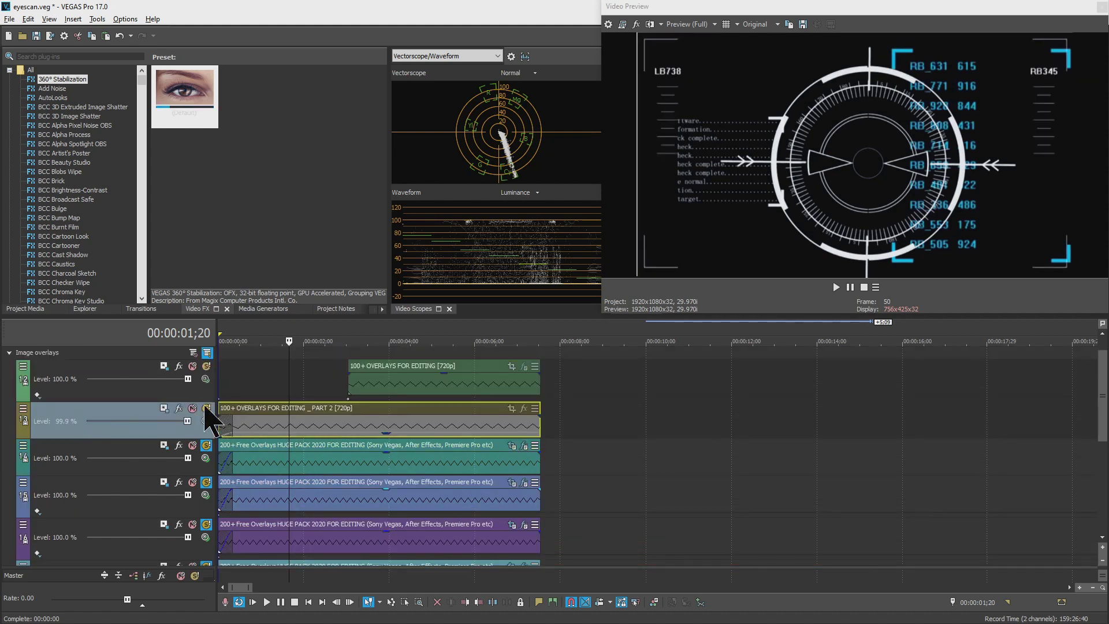
pyautogui.click(206, 408)
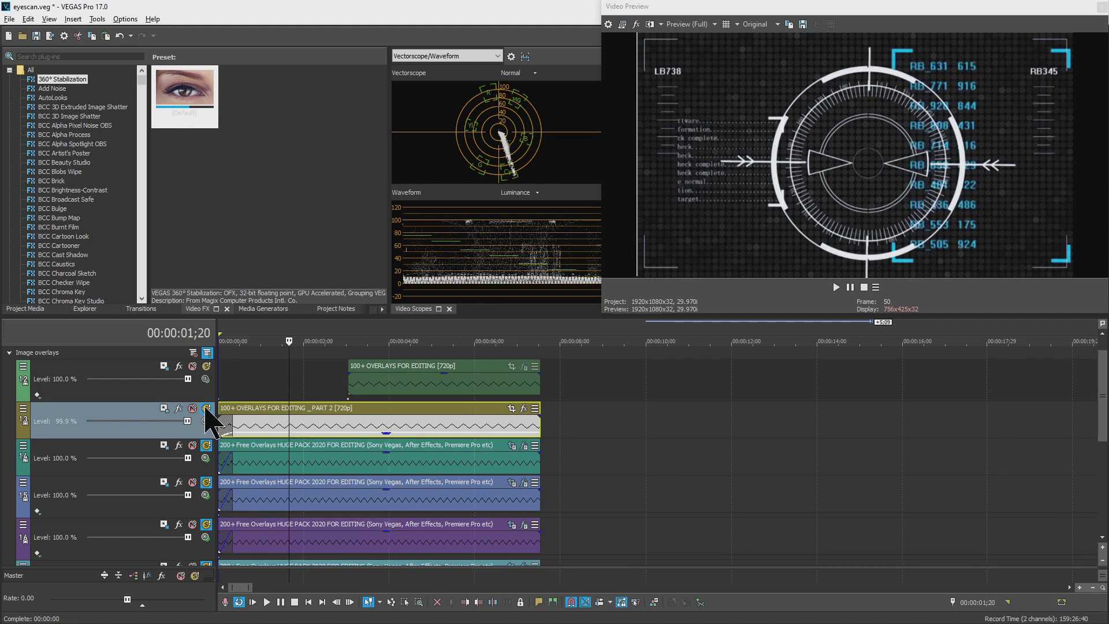
pyautogui.click(388, 390)
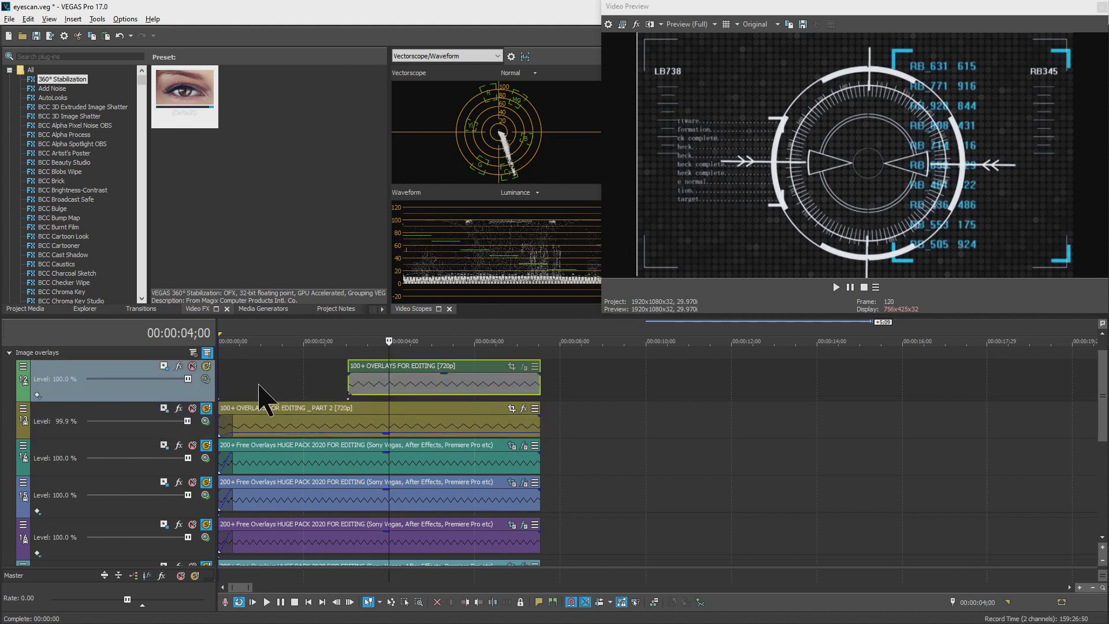
pyautogui.click(206, 366)
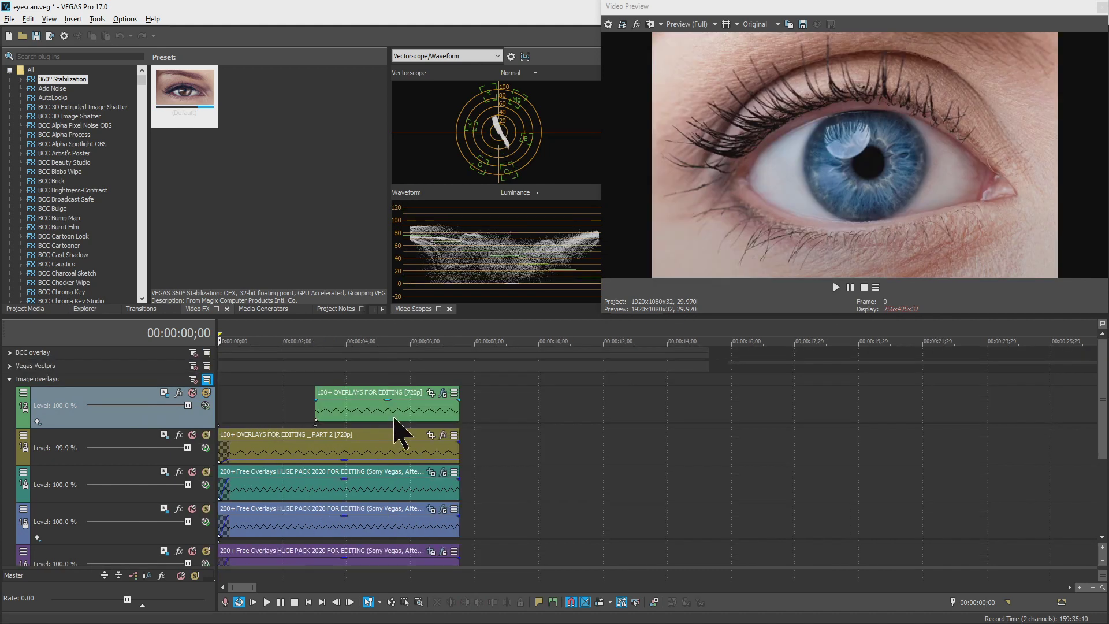
# Play back the complete Image overlays composite from the start and stop the playback.
pyautogui.press('space')
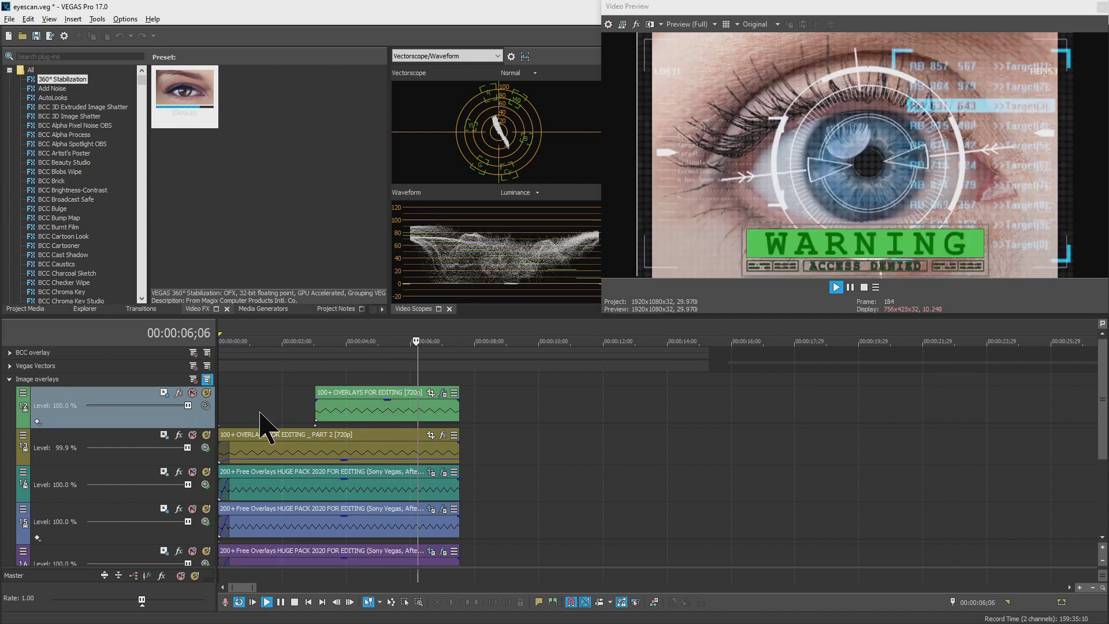
pyautogui.press('space')
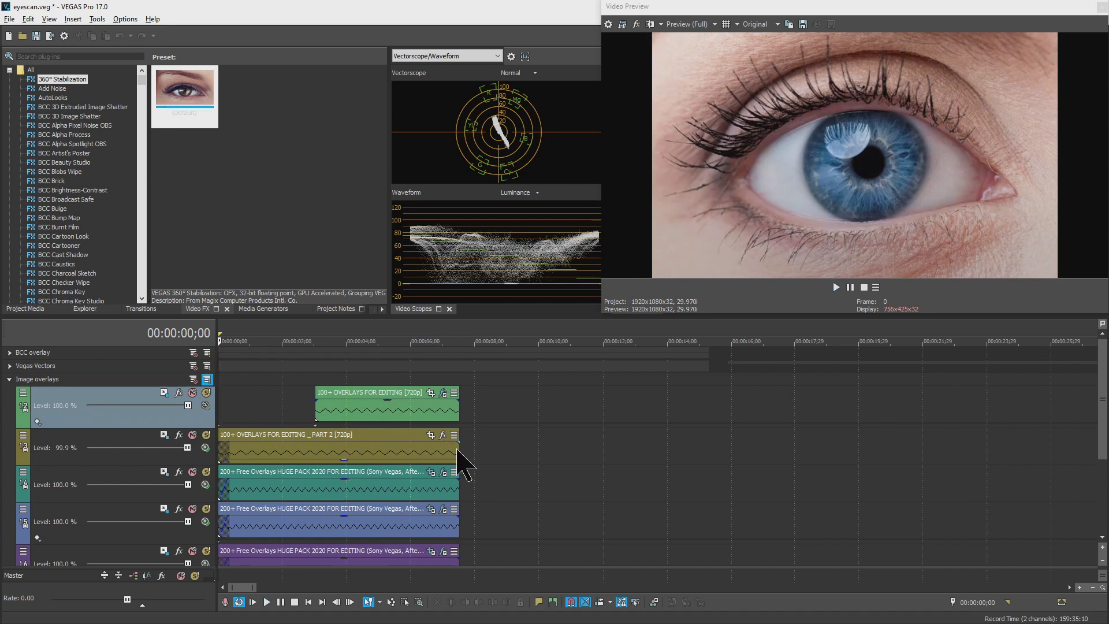
# Solo track 15 and switch off the Levels effect on its clip at 00:00:01;25 to compare the background.
pyautogui.click(206, 508)
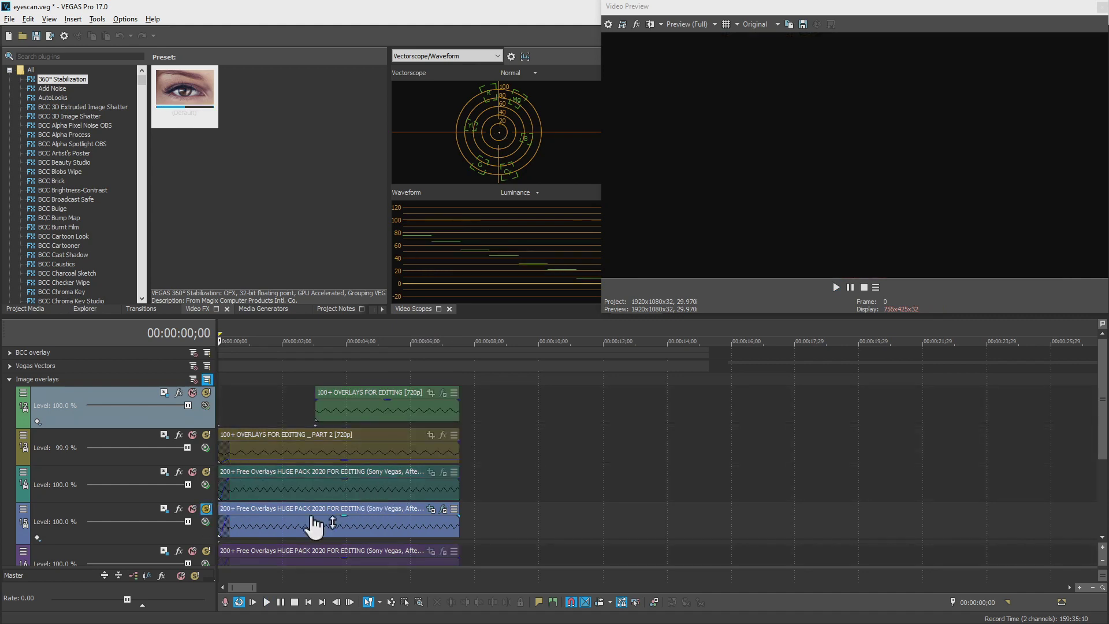
pyautogui.click(278, 526)
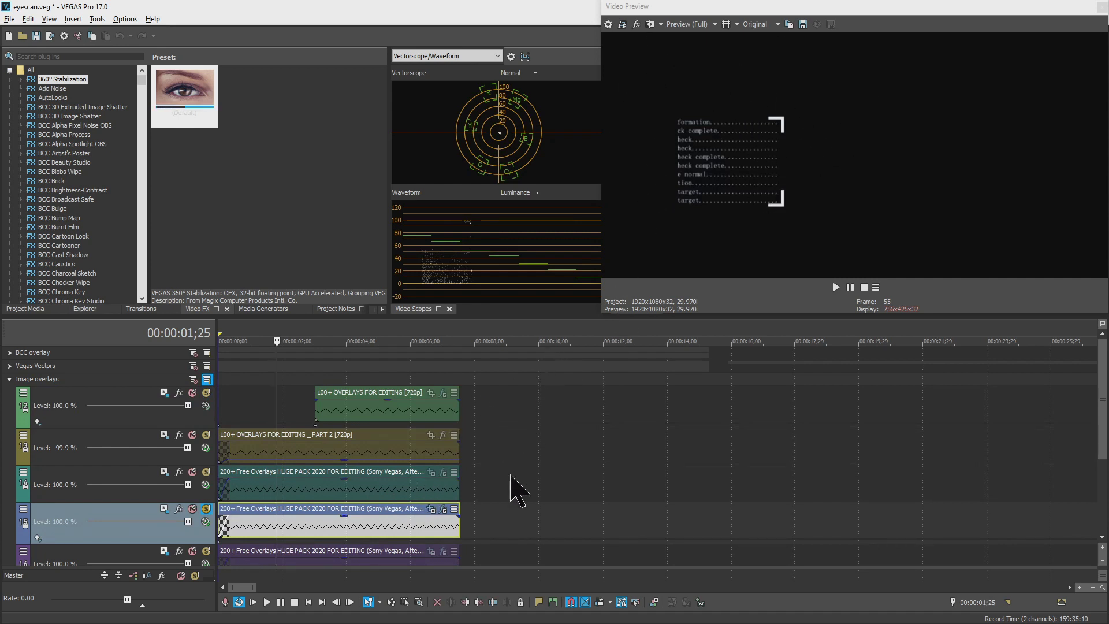
pyautogui.click(444, 511)
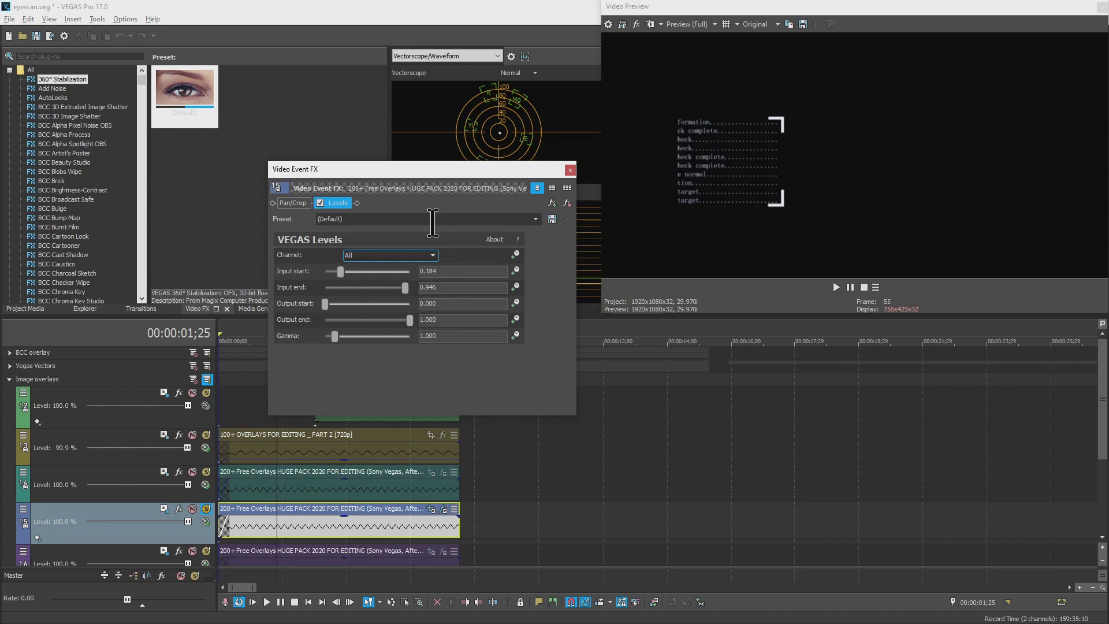
pyautogui.click(320, 203)
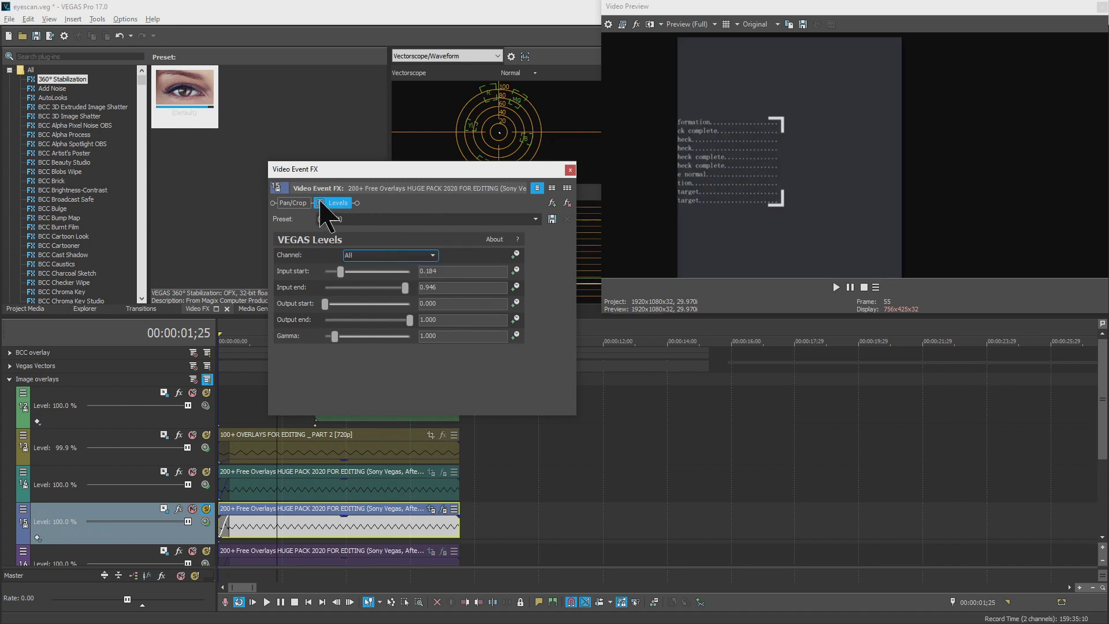
pyautogui.click(570, 170)
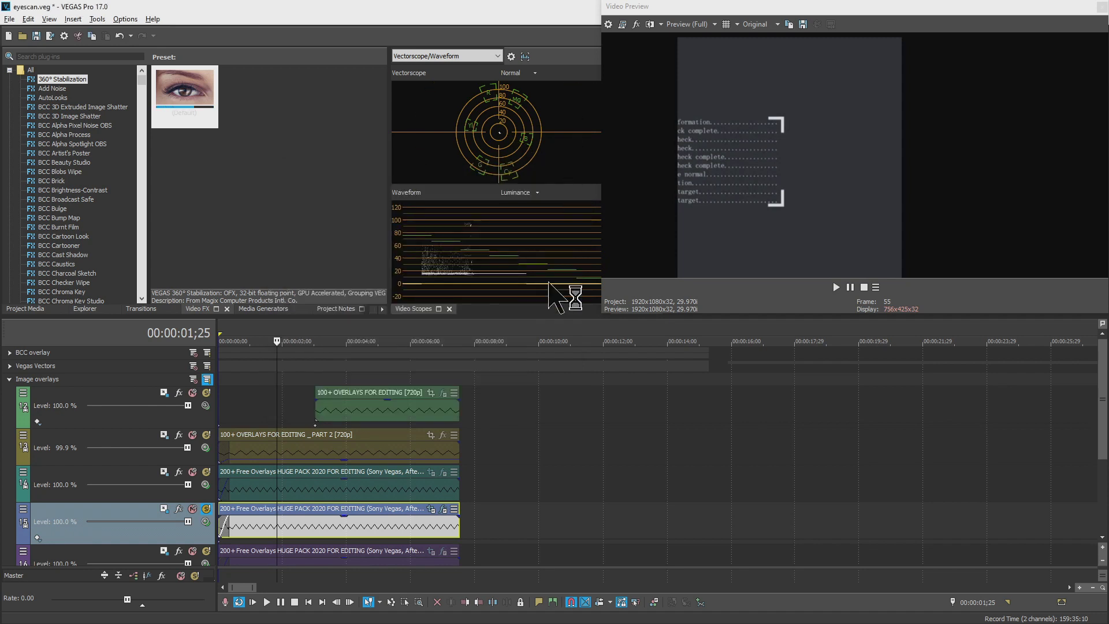
# Check track 15's compositing mode without changing it, and unsolo the track to view the full composite at 00:00:05;00.
pyautogui.click(205, 523)
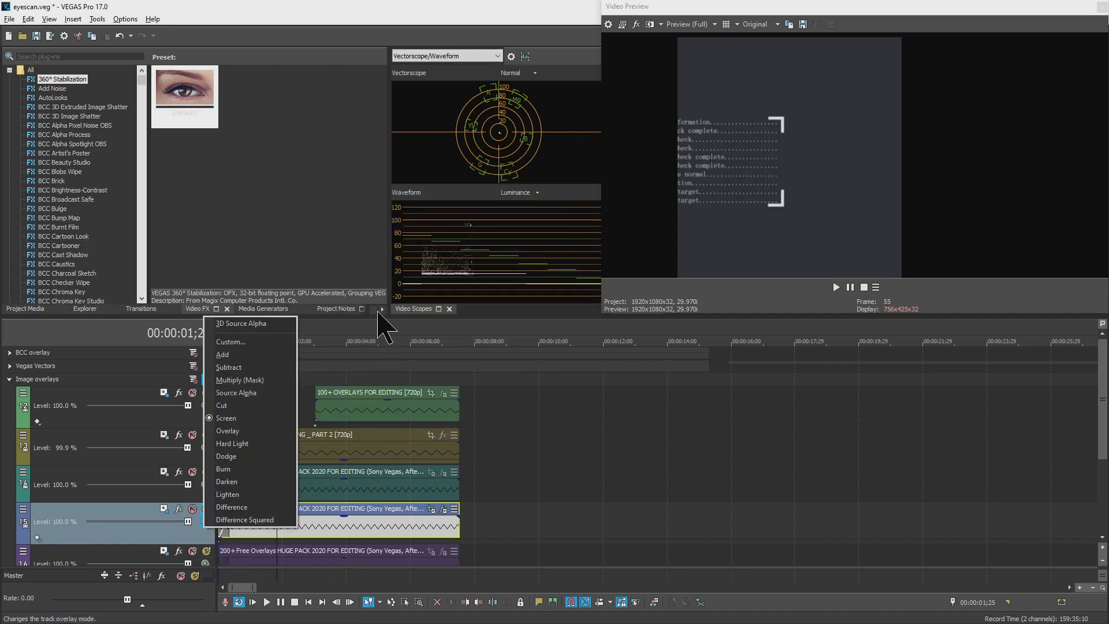
pyautogui.click(378, 331)
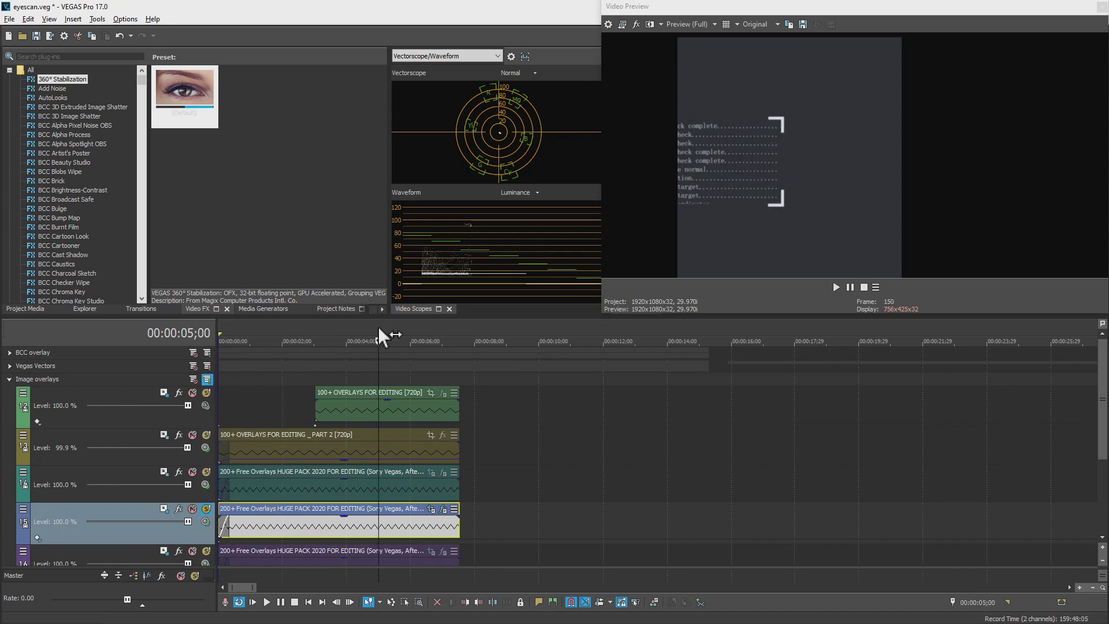
pyautogui.click(205, 509)
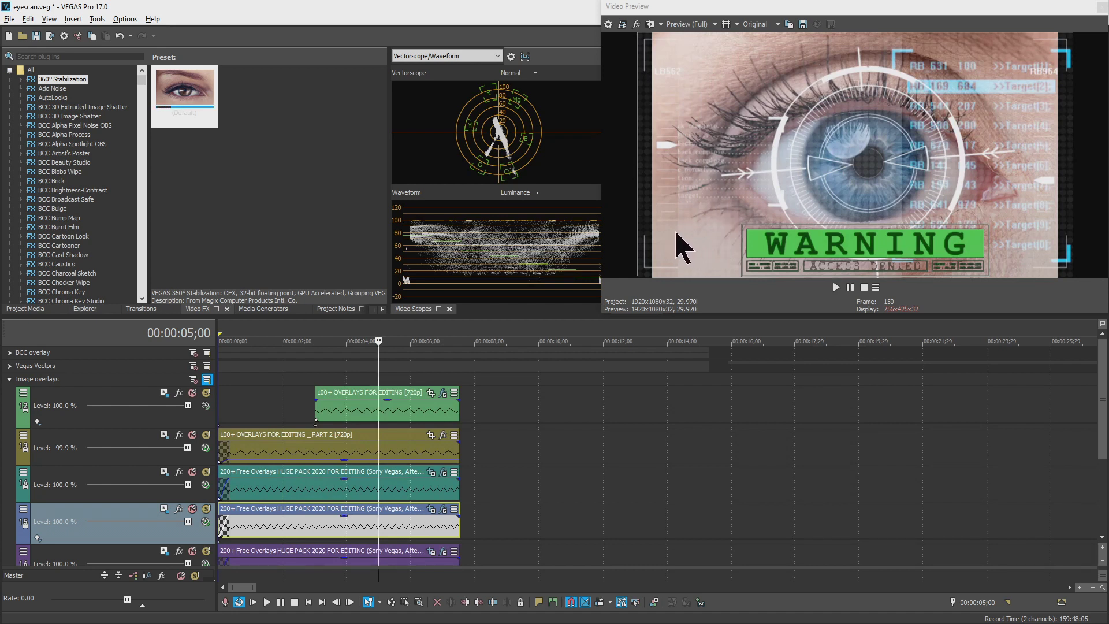
# Inspect the Levels settings on track 14's clip and switch Levels back on for track 15's clip.
pyautogui.click(443, 473)
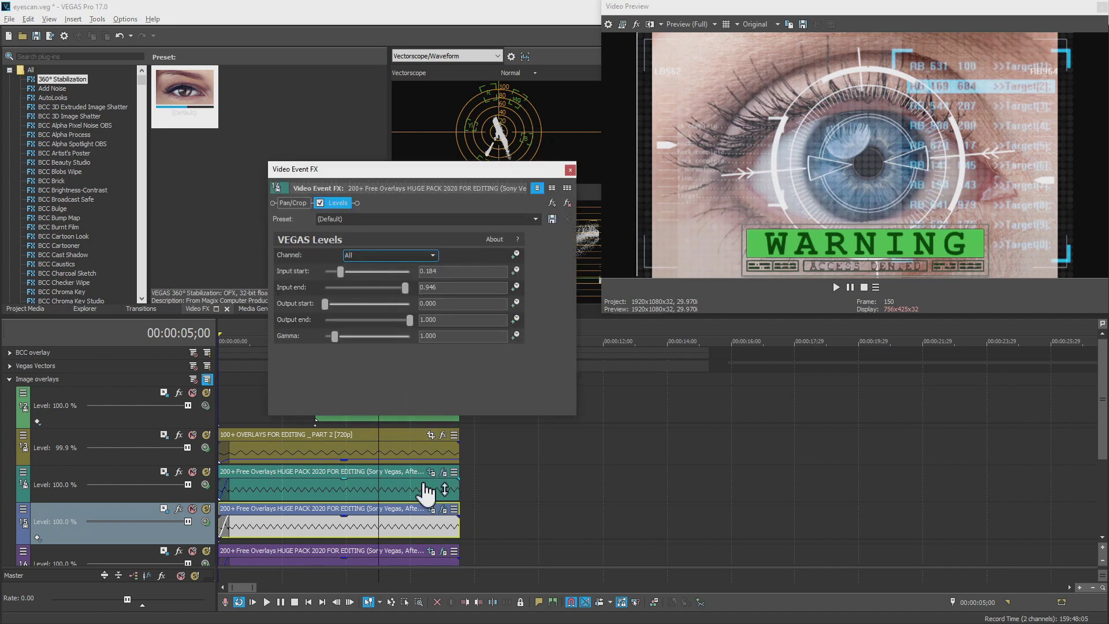
pyautogui.click(443, 509)
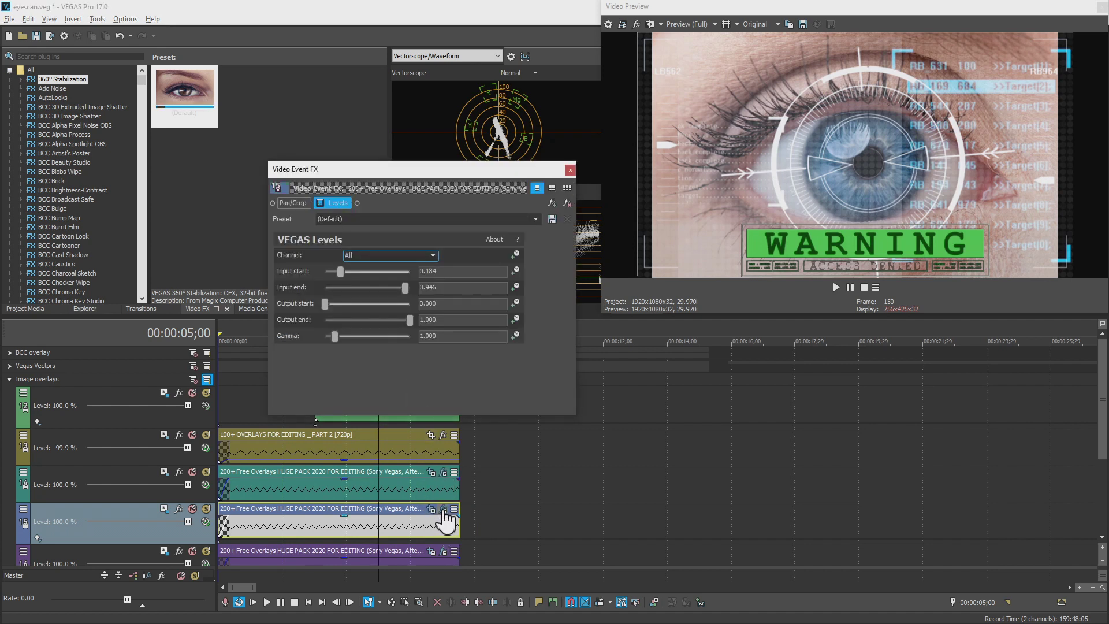
pyautogui.click(319, 203)
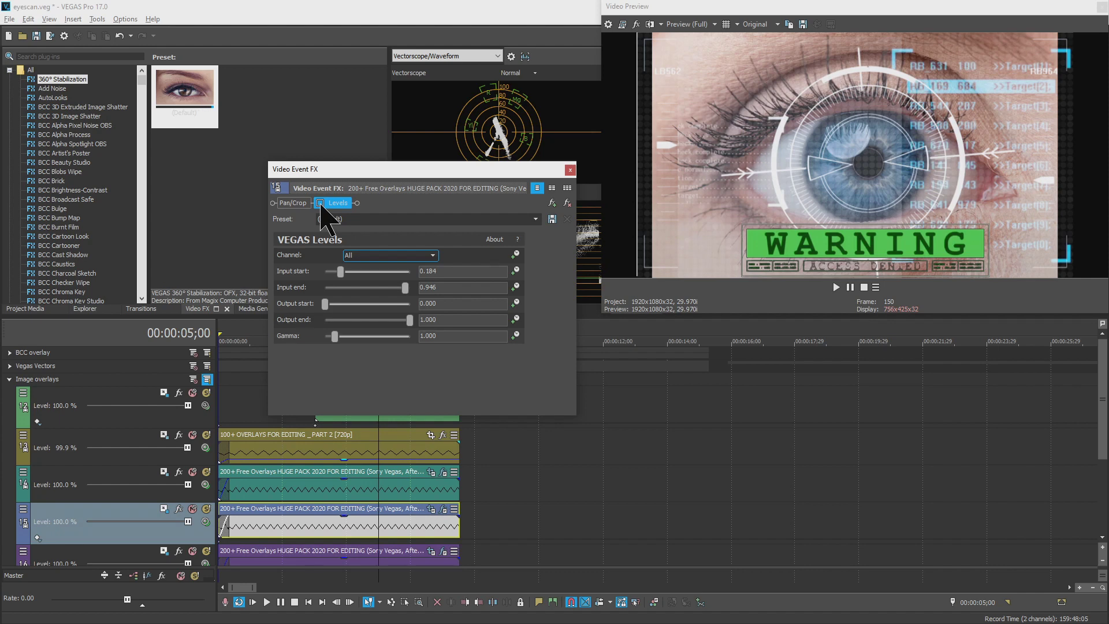
pyautogui.click(319, 203)
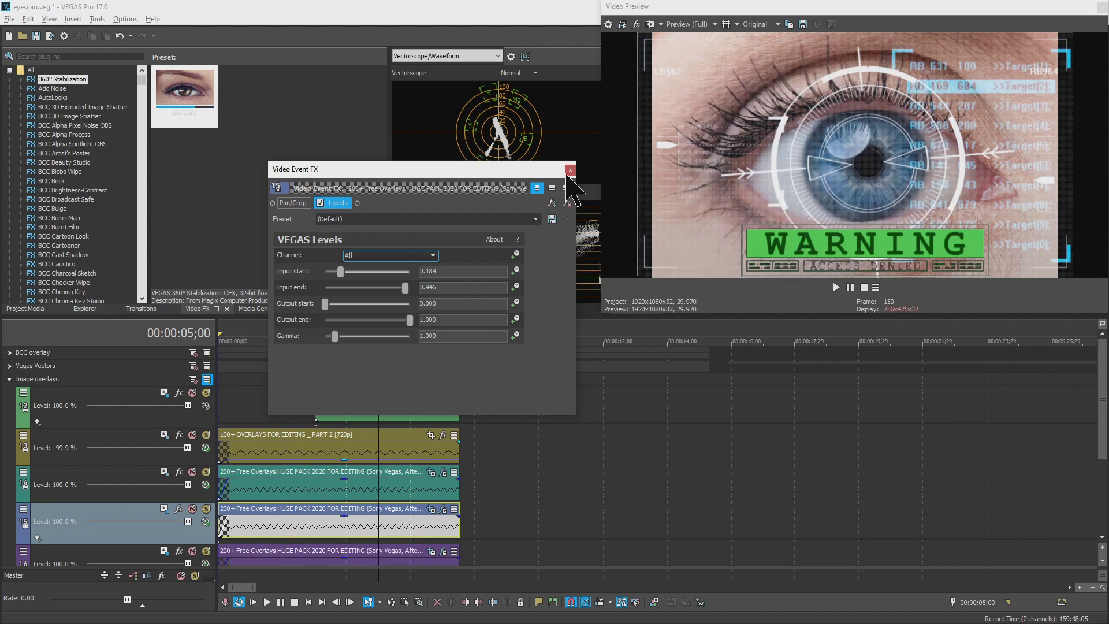
pyautogui.click(570, 170)
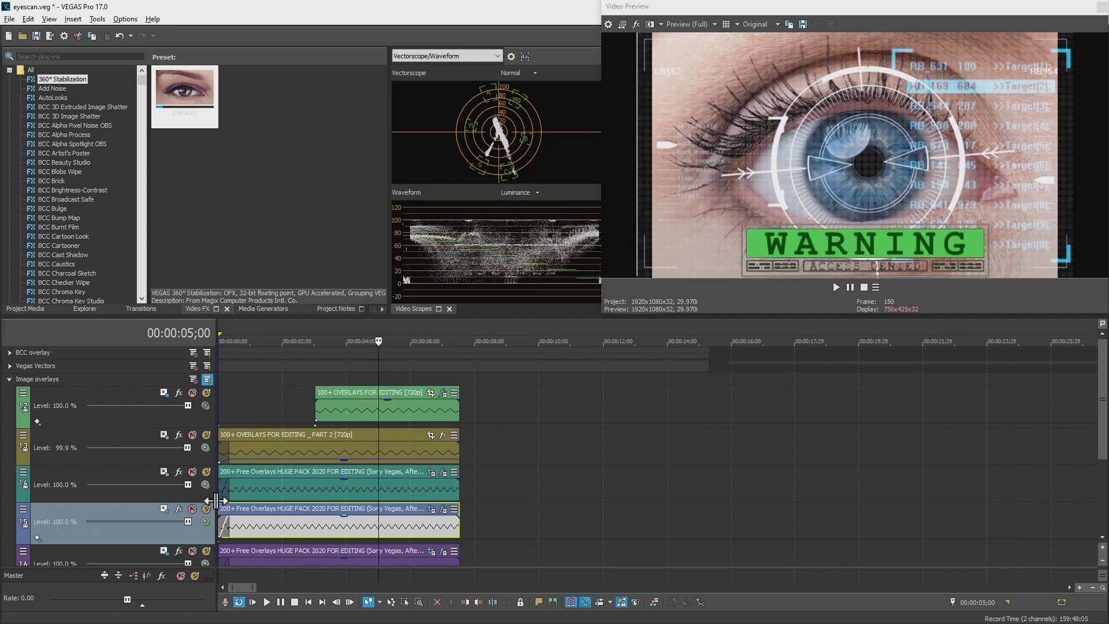
# Check track 14's compositing mode without changing it, and collapse the Image overlays group.
pyautogui.click(205, 484)
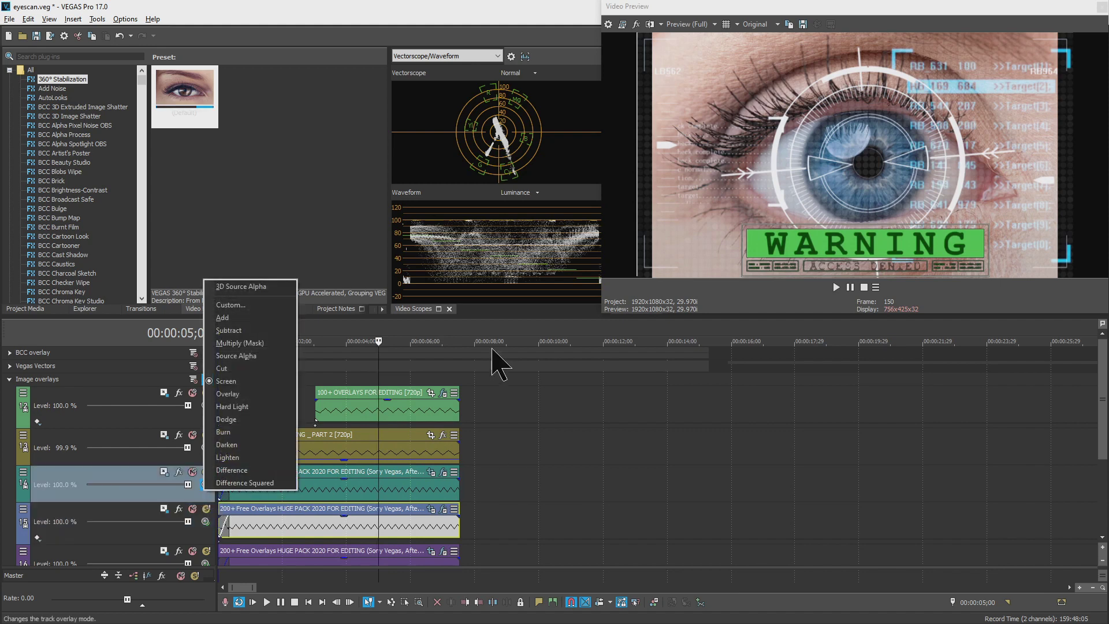
pyautogui.click(243, 419)
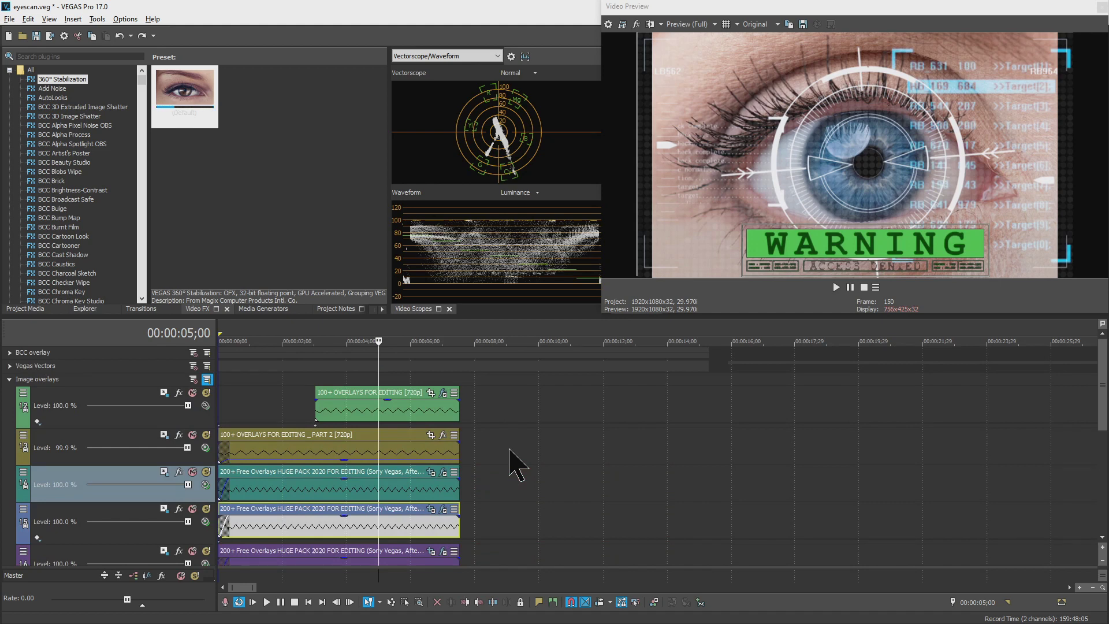
pyautogui.click(9, 380)
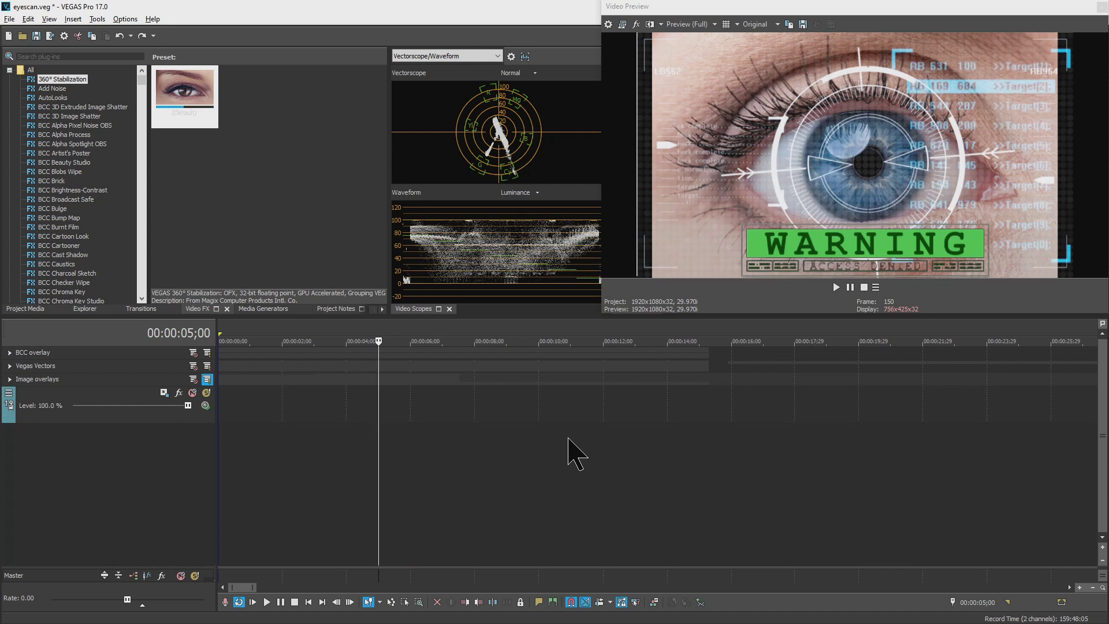